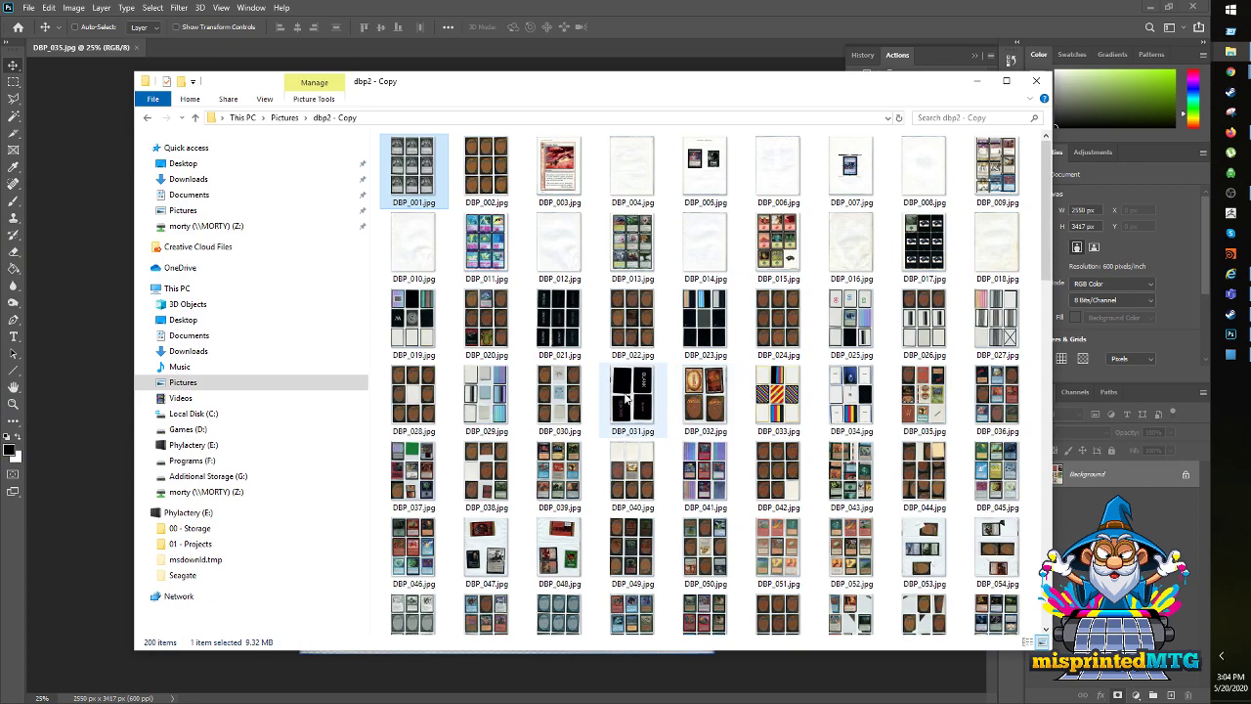
# Look through the scanned binder pages in the dbp2 - Copy folder, from first to last, and return to Photoshop
pyautogui.scroll(-15, 665, 391)
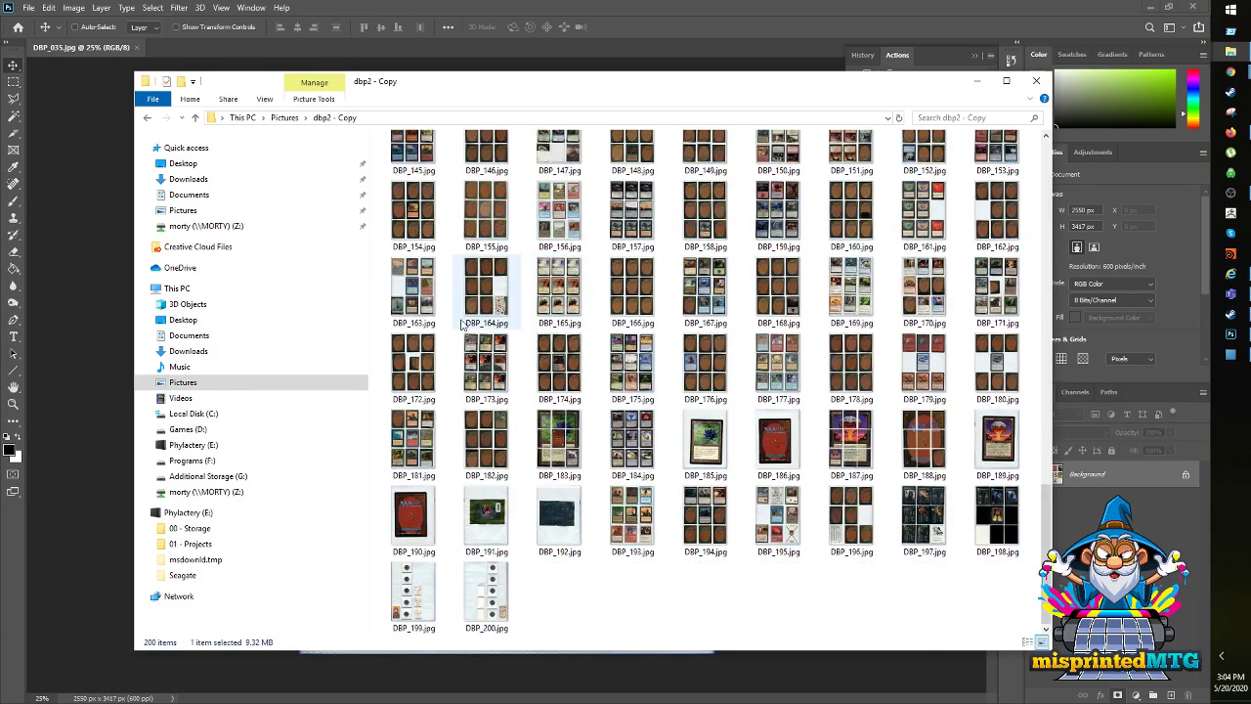
pyautogui.scroll(15, 616, 372)
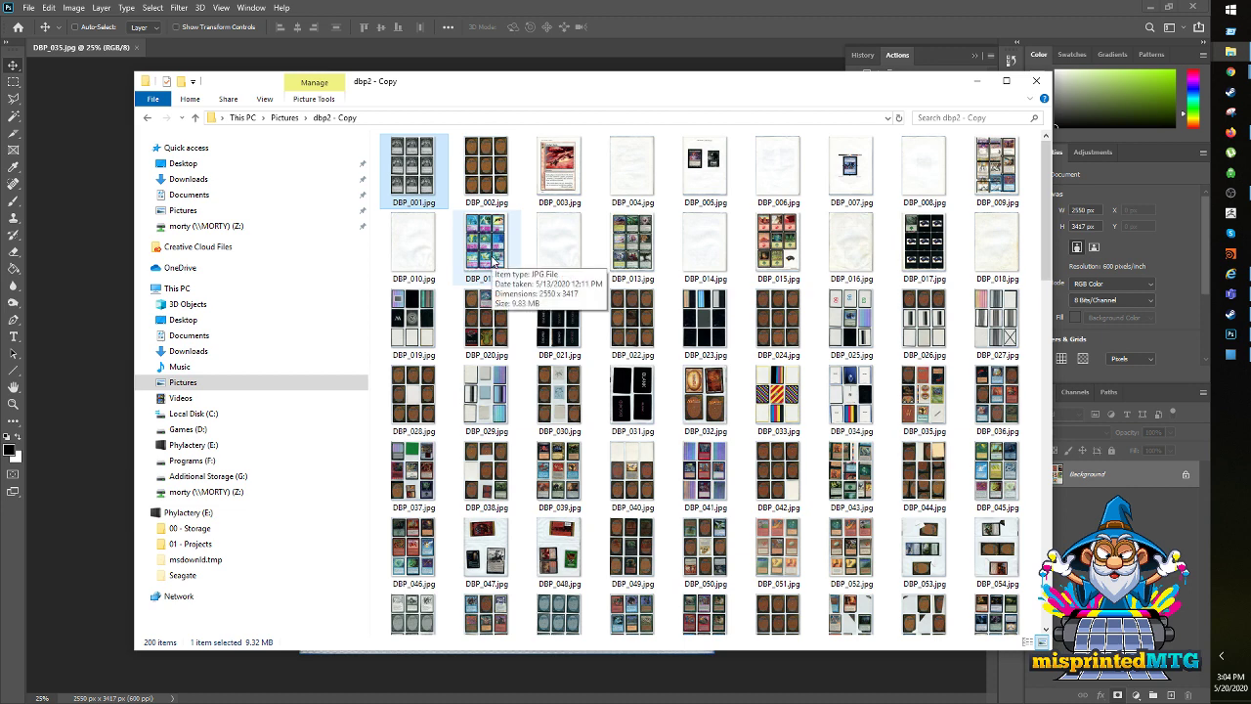
pyautogui.click(627, 19)
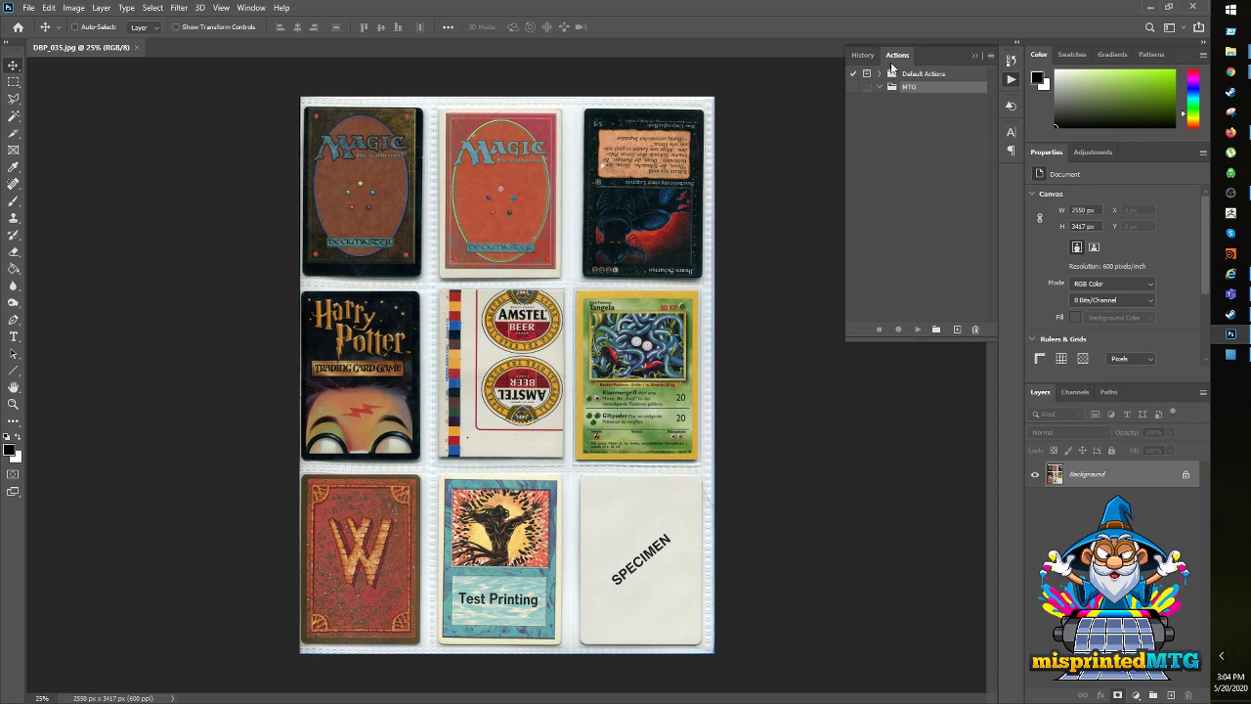
pyautogui.click(249, 8)
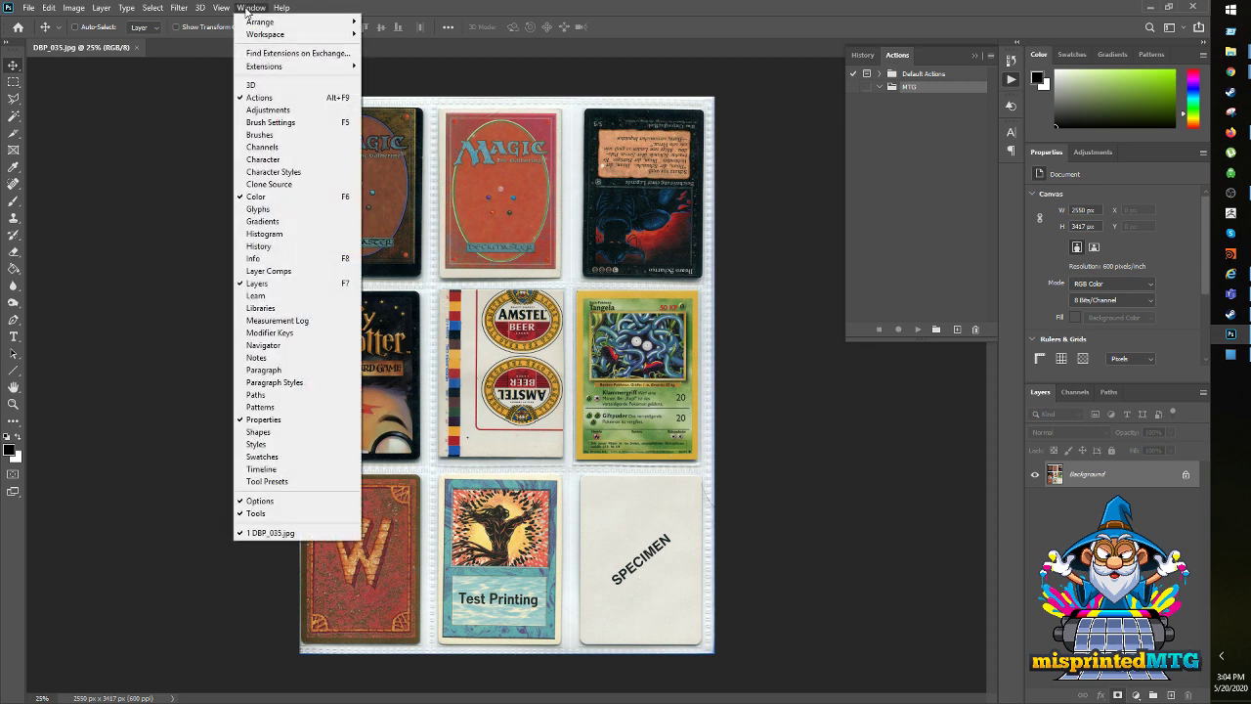
pyautogui.click(265, 101)
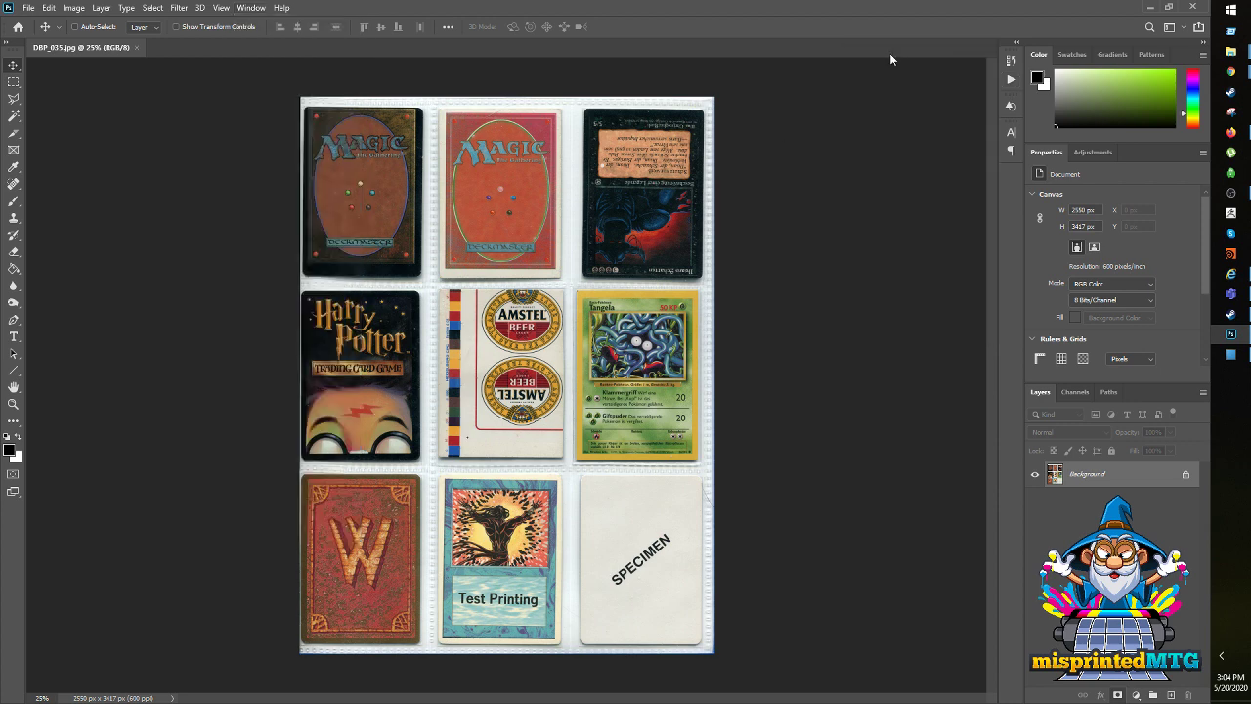
pyautogui.click(252, 8)
pyautogui.click(289, 100)
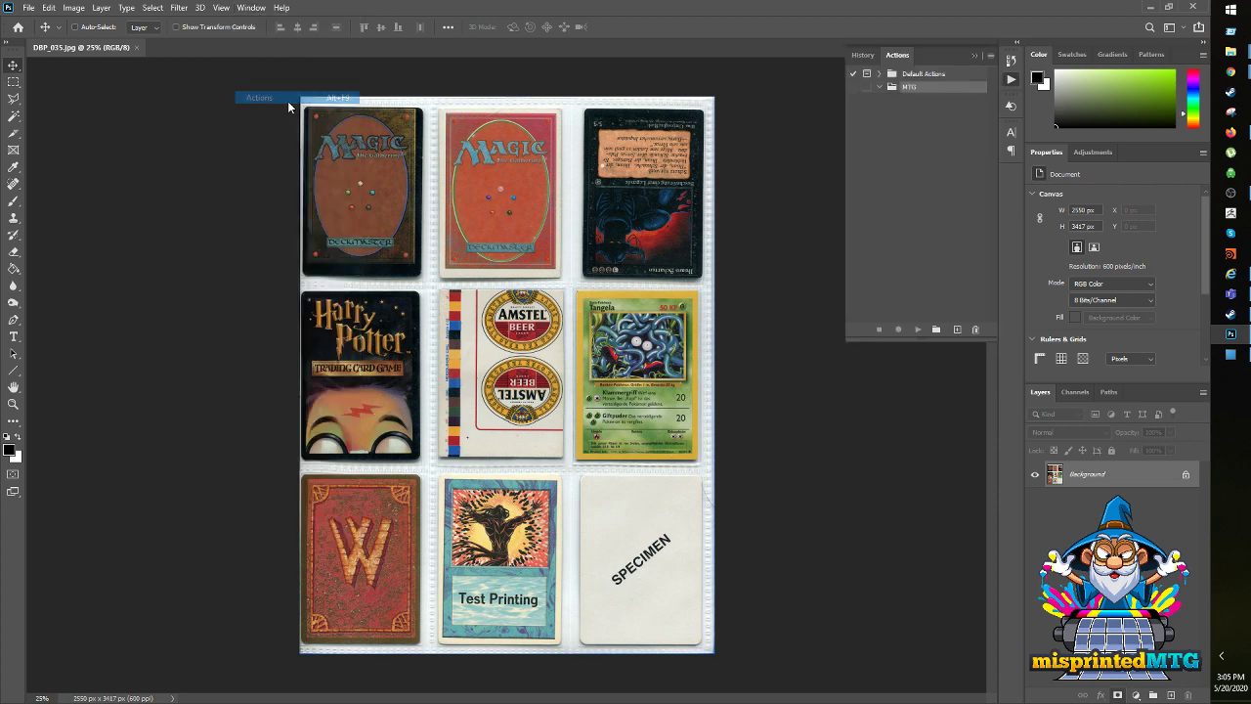
# Create a new action named binderChop in the MTG set and start recording it
pyautogui.click(957, 331)
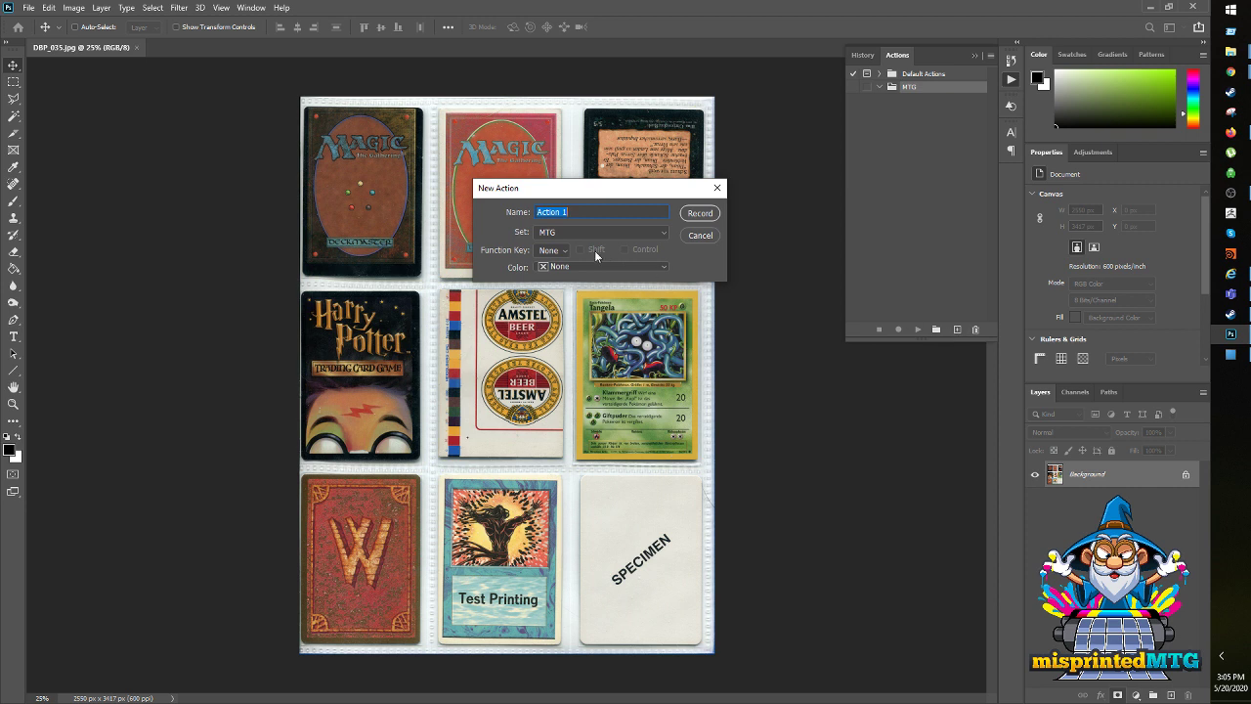
pyautogui.write('binderChop')
pyautogui.click(697, 215)
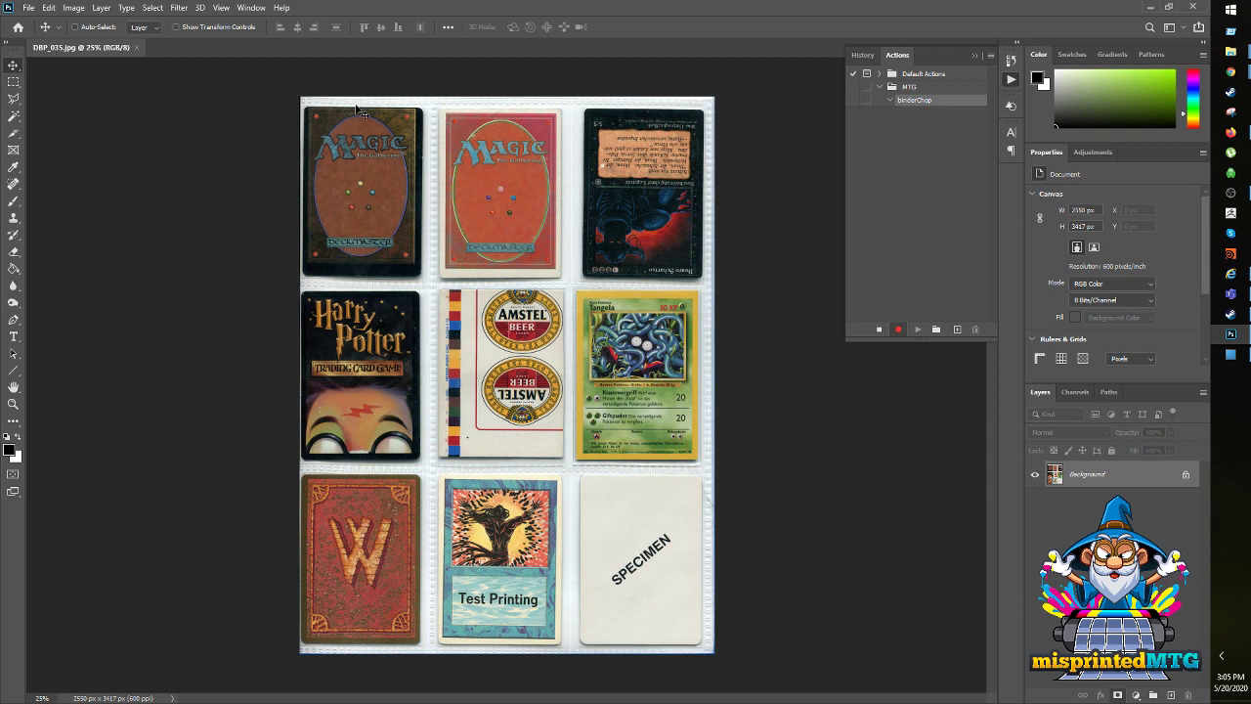
# Add a guide layout with 3 columns and 3 rows to the scanned page, without margins or gutters
pyautogui.click(221, 8)
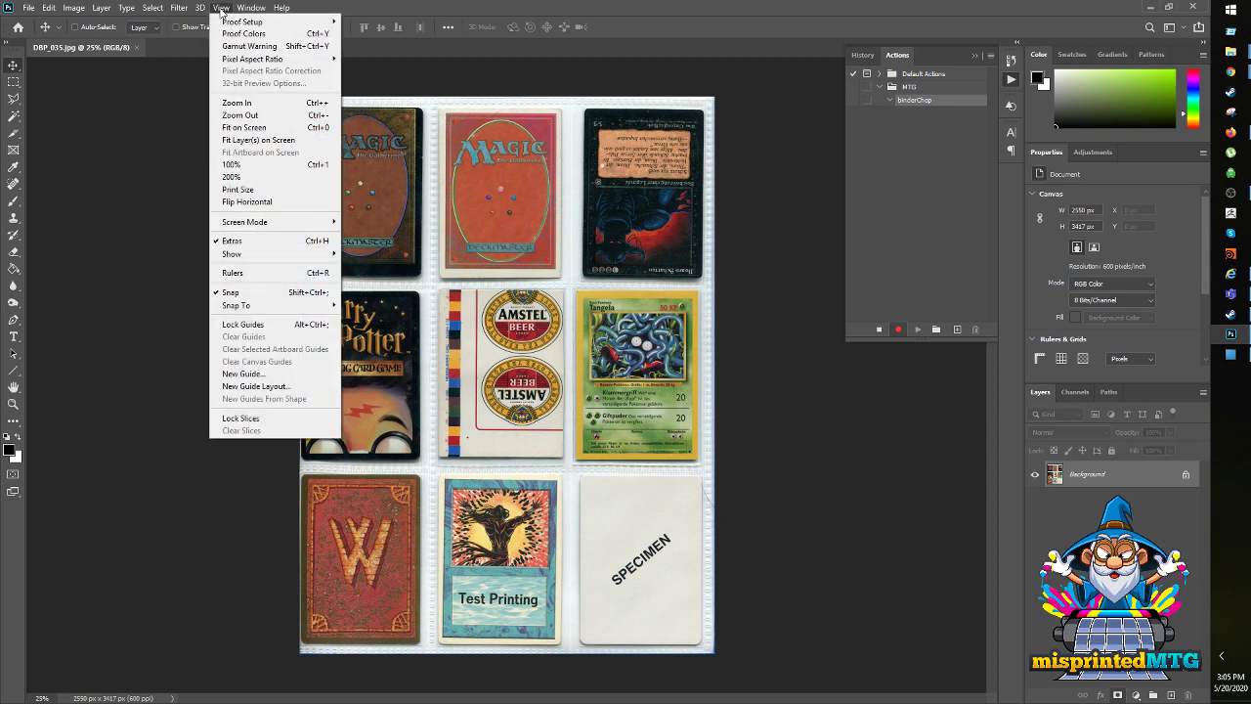
pyautogui.click(260, 387)
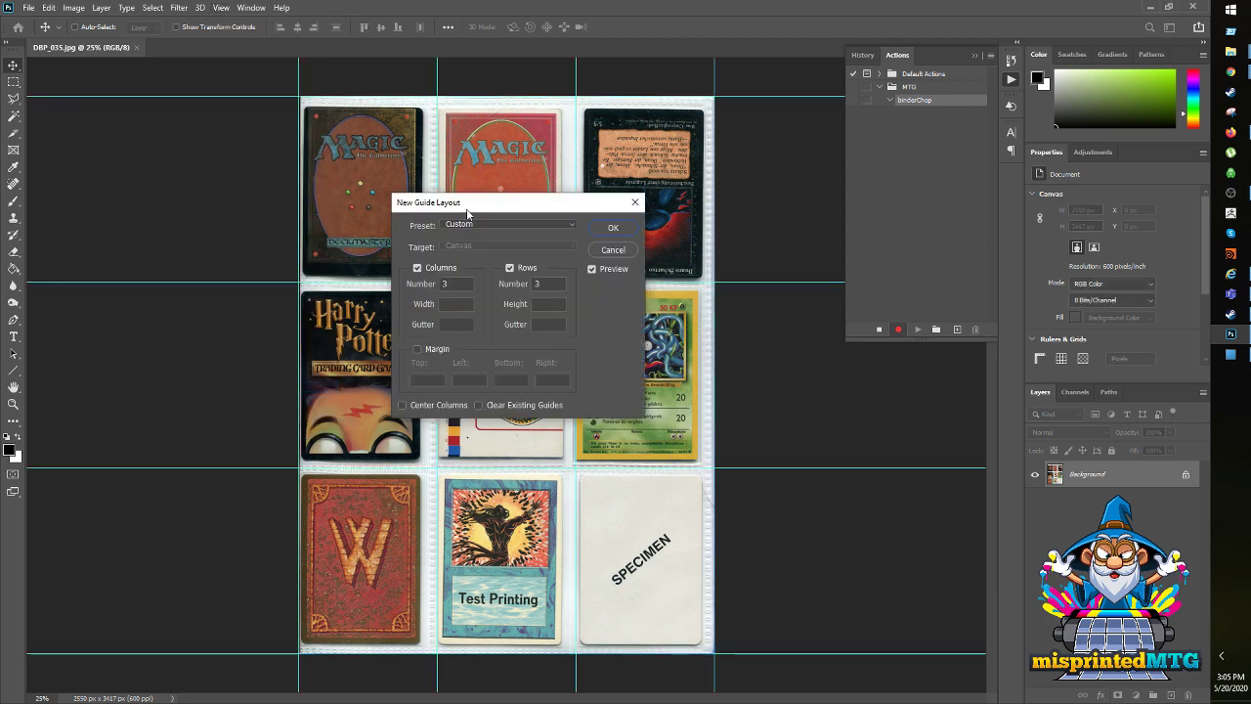
pyautogui.moveTo(467, 212); pyautogui.dragTo(470, 186)
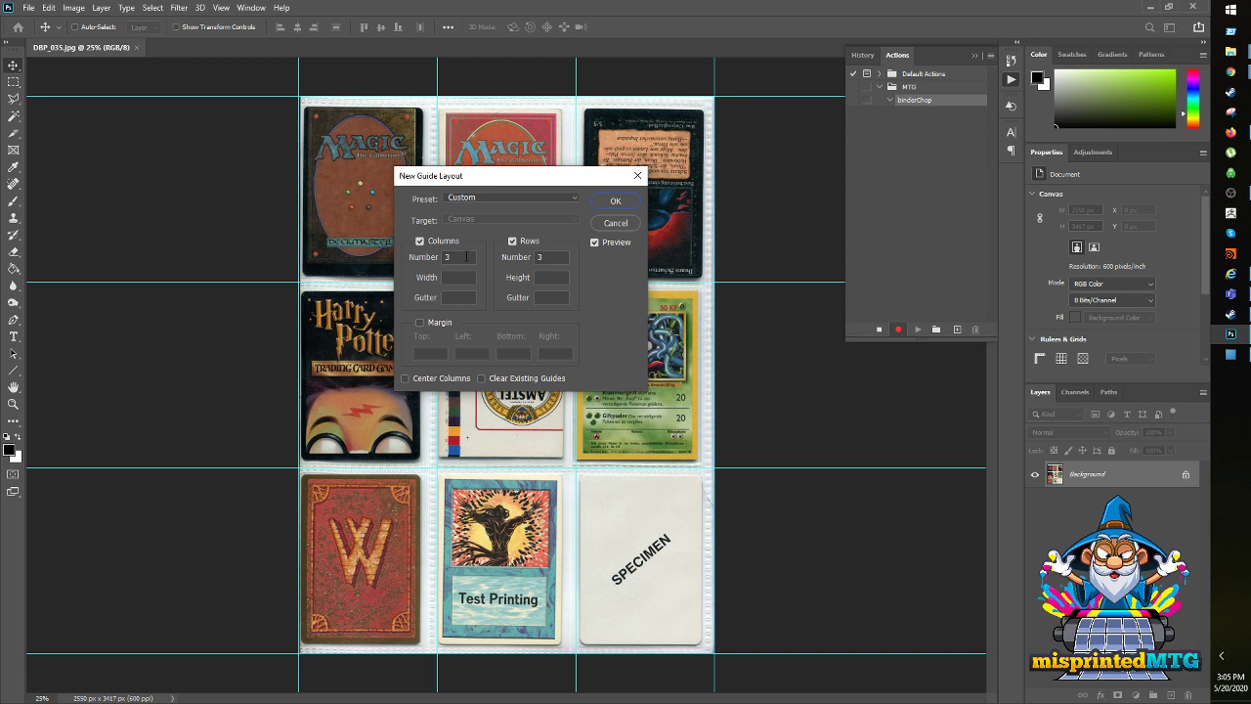
pyautogui.click(616, 202)
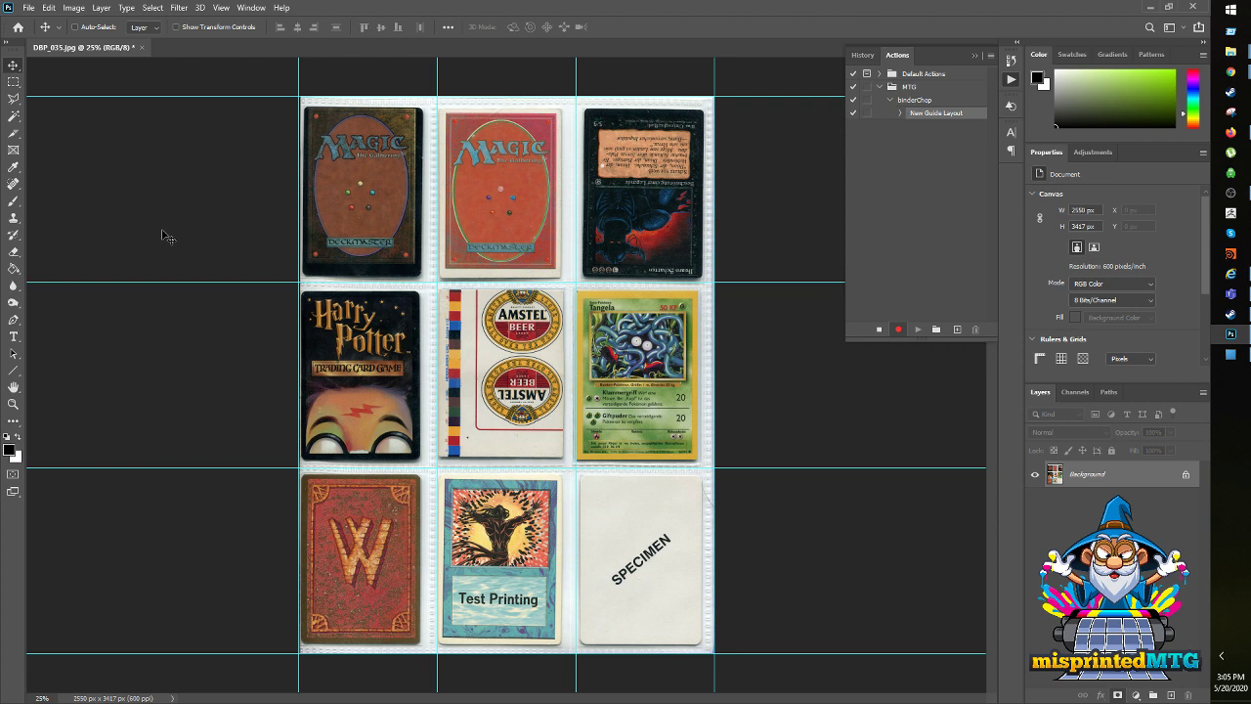
# Divide the scanned page into slices generated from the guides using the Slice tool
pyautogui.click(15, 135)
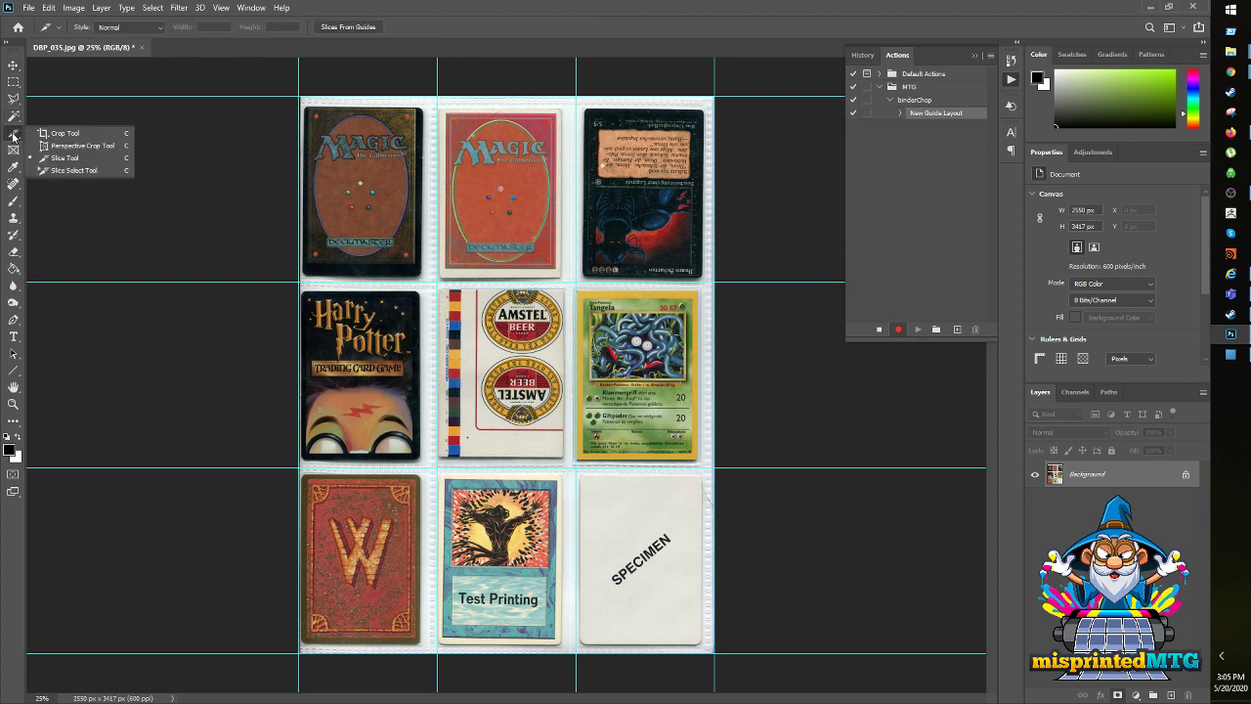
pyautogui.click(57, 134)
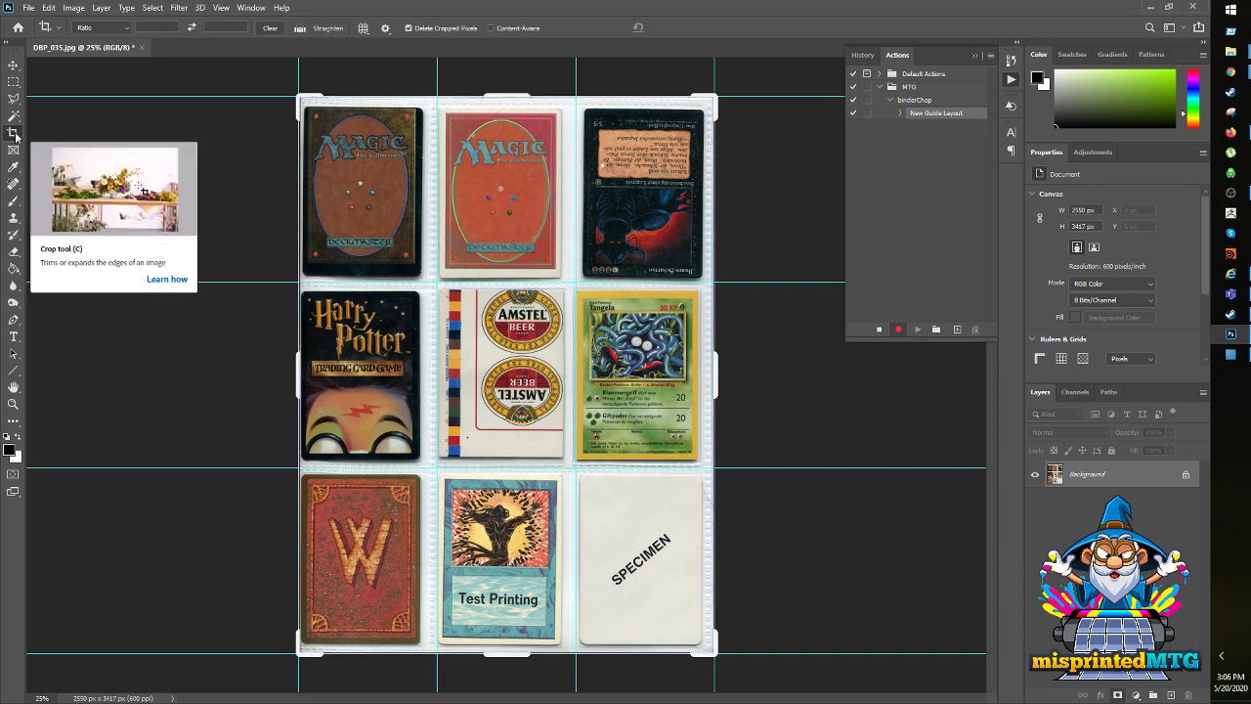
pyautogui.rightClick(14, 134)
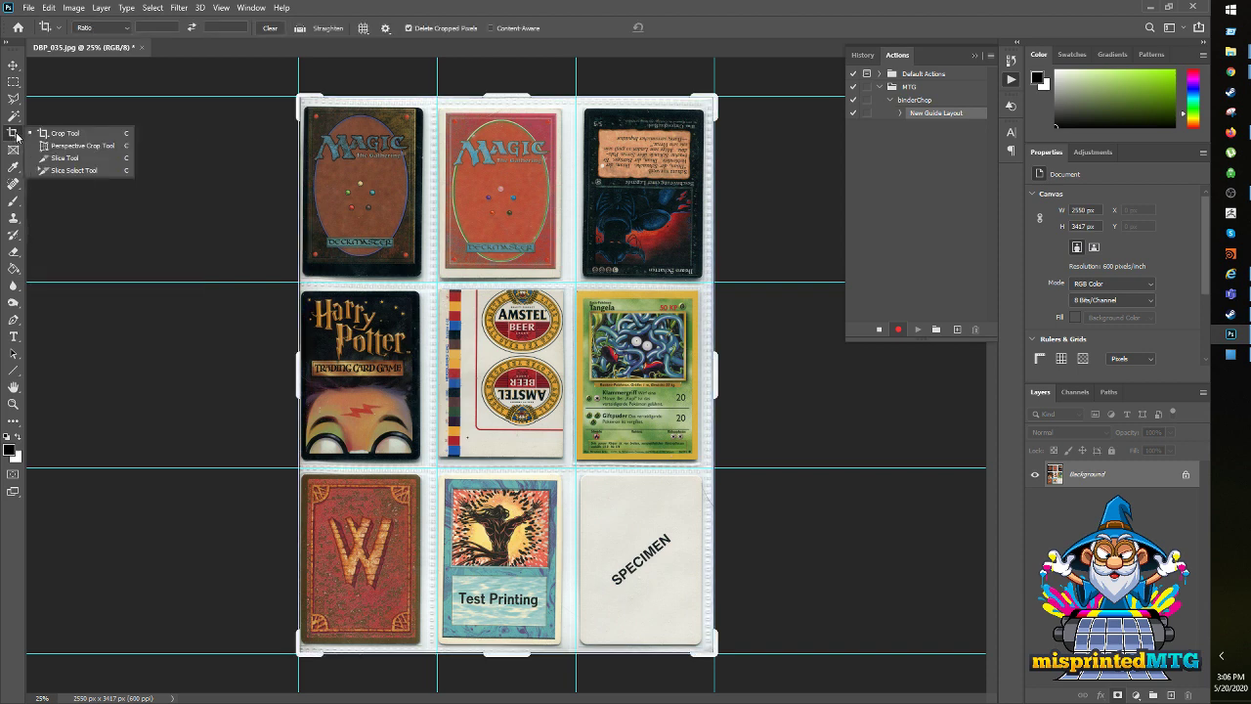
pyautogui.click(64, 157)
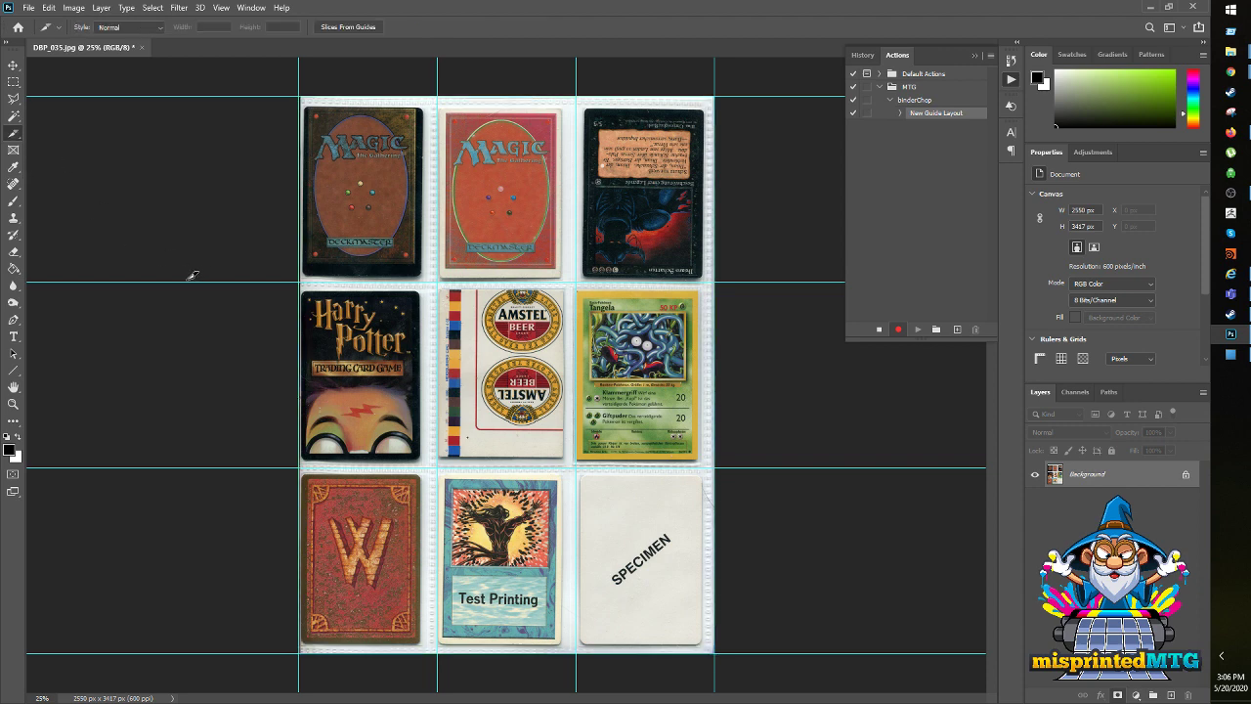
pyautogui.click(347, 28)
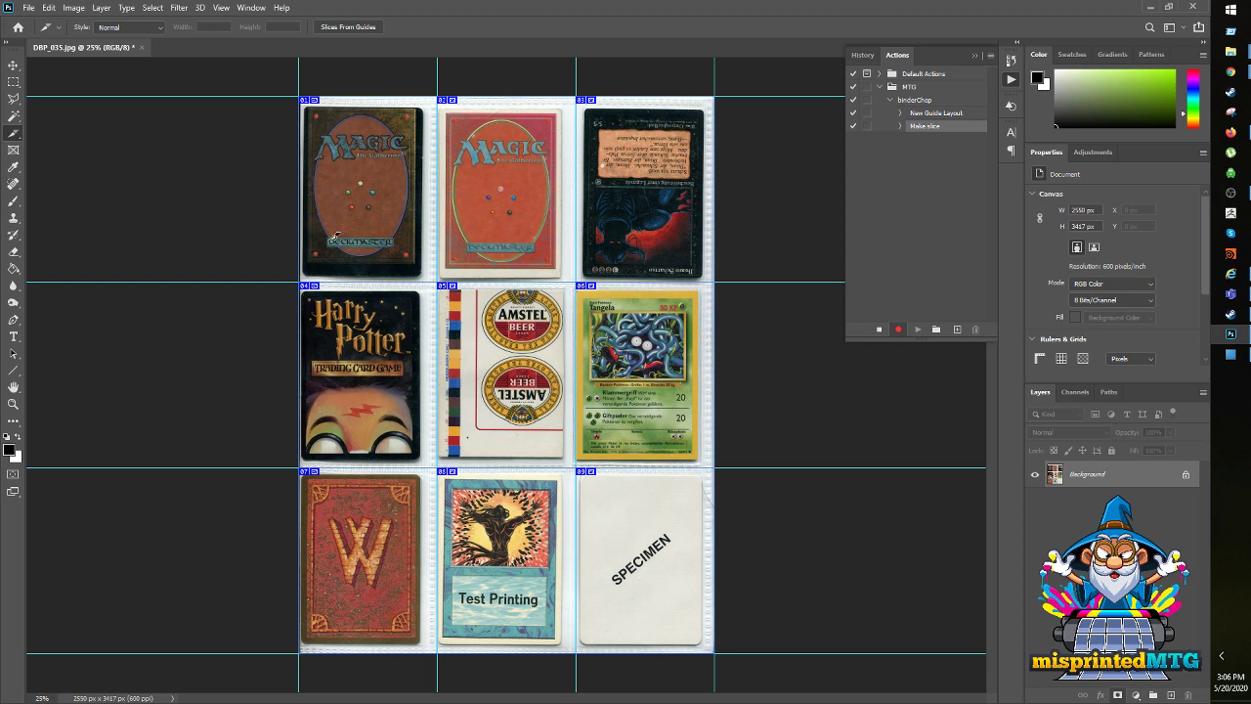
# Export all slices with Save for Web (Legacy) as JPEG images at quality 100 into the individualCards folder
pyautogui.click(28, 8)
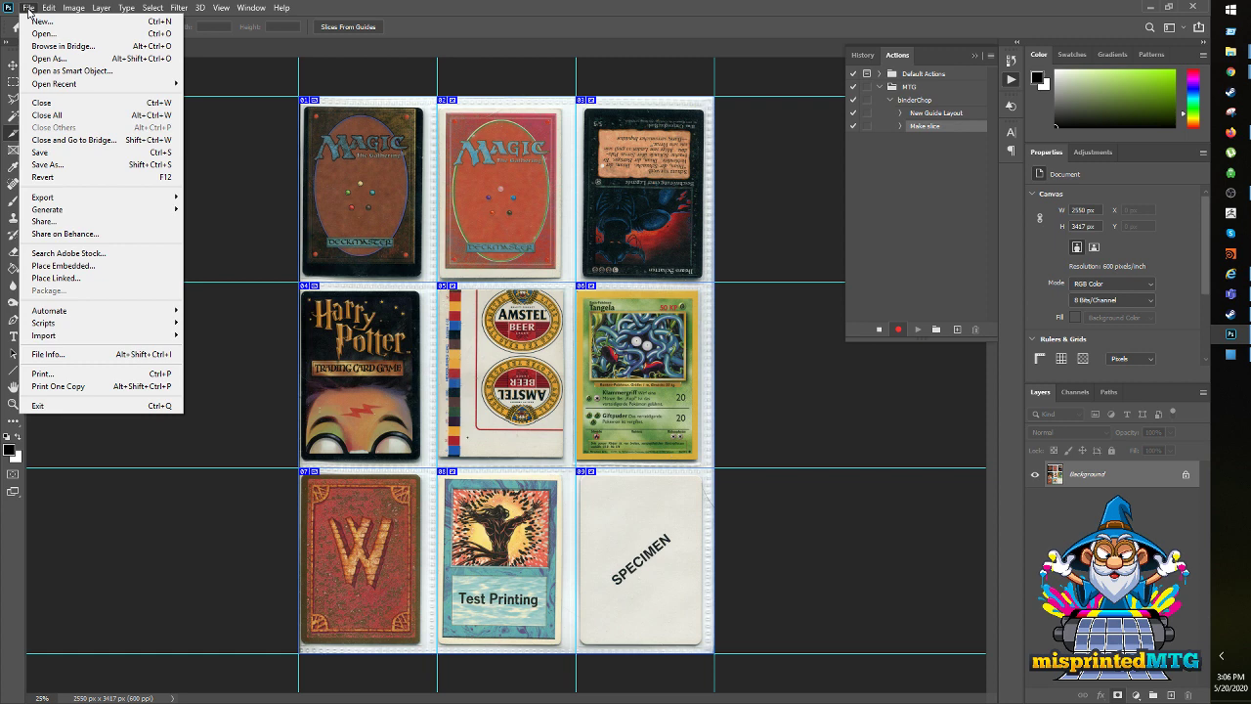
pyautogui.moveTo(153, 203)
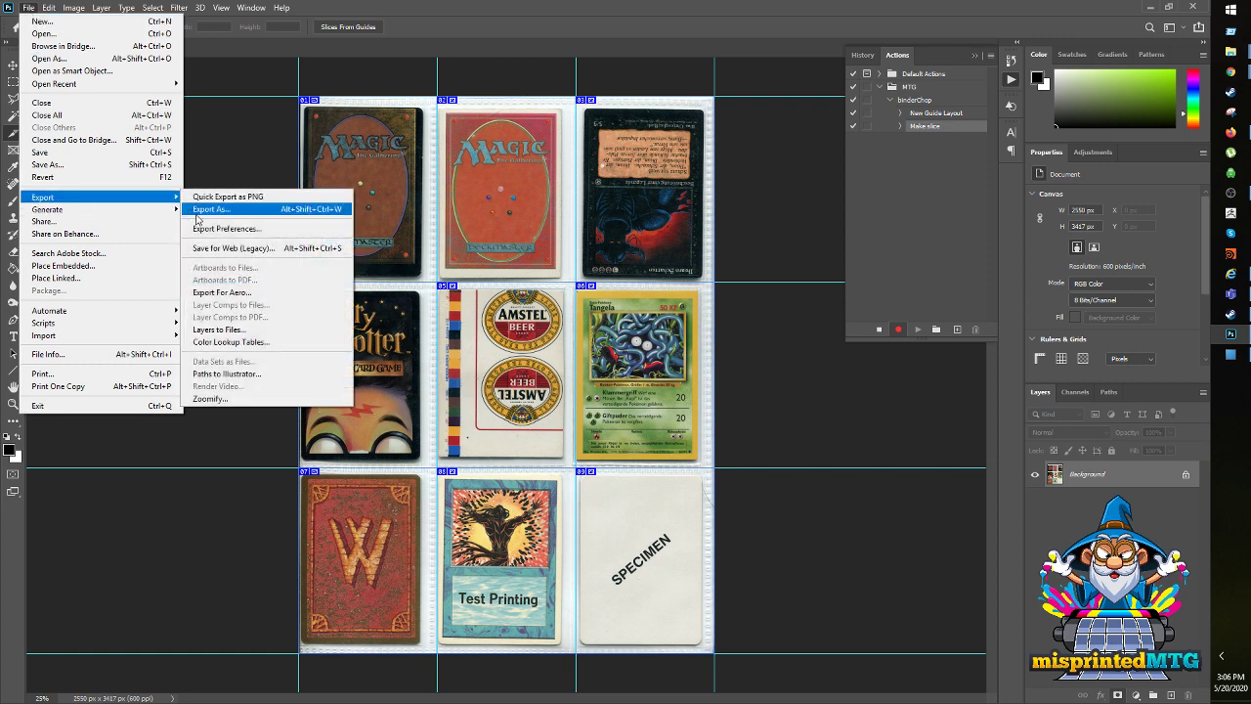
pyautogui.click(221, 247)
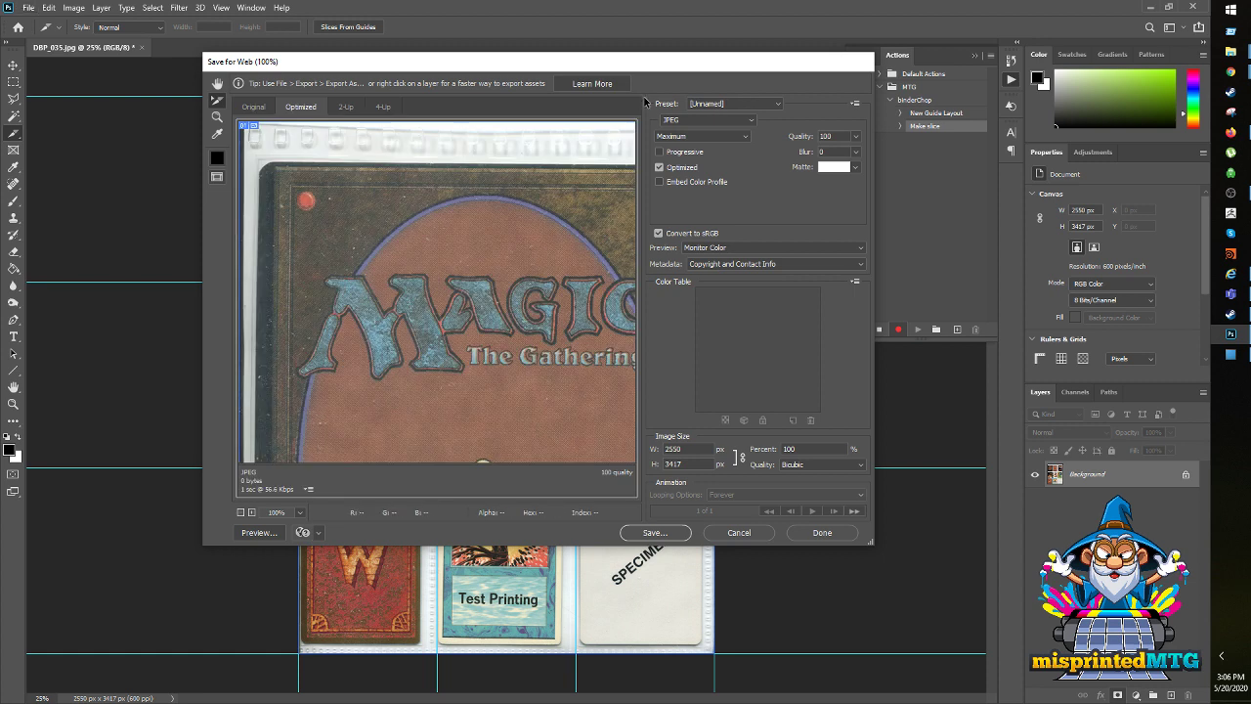
pyautogui.click(700, 120)
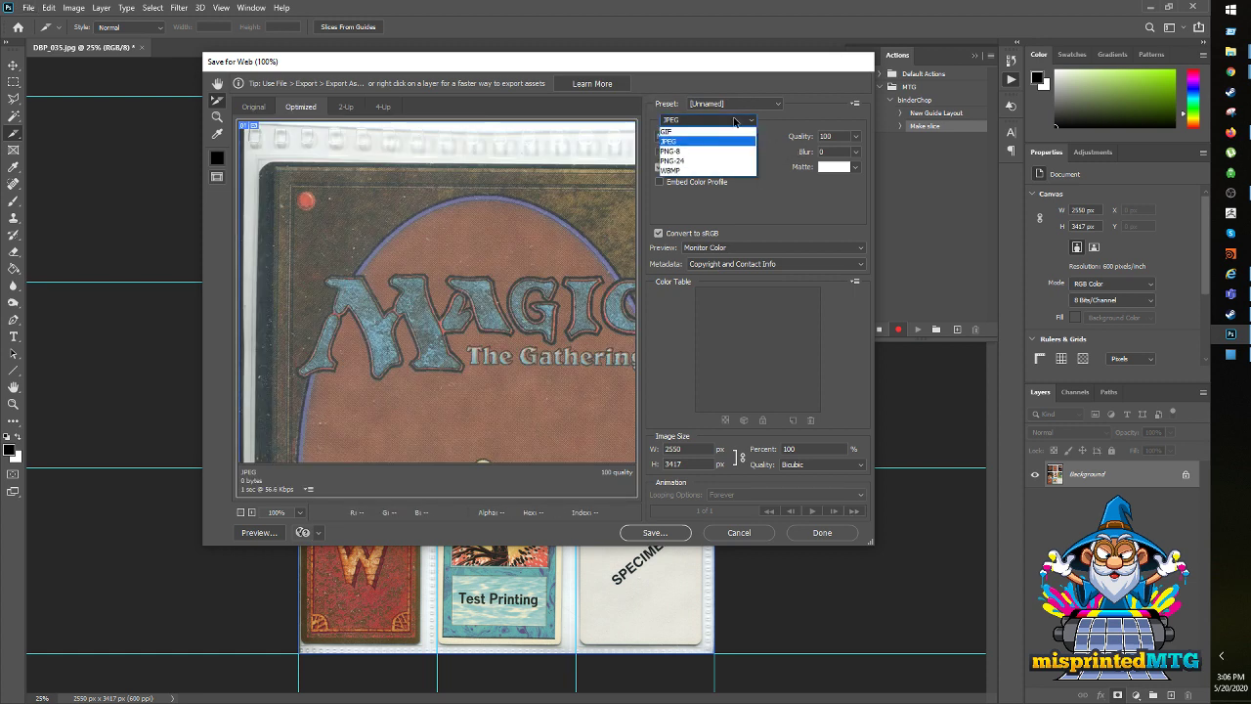
pyautogui.click(688, 142)
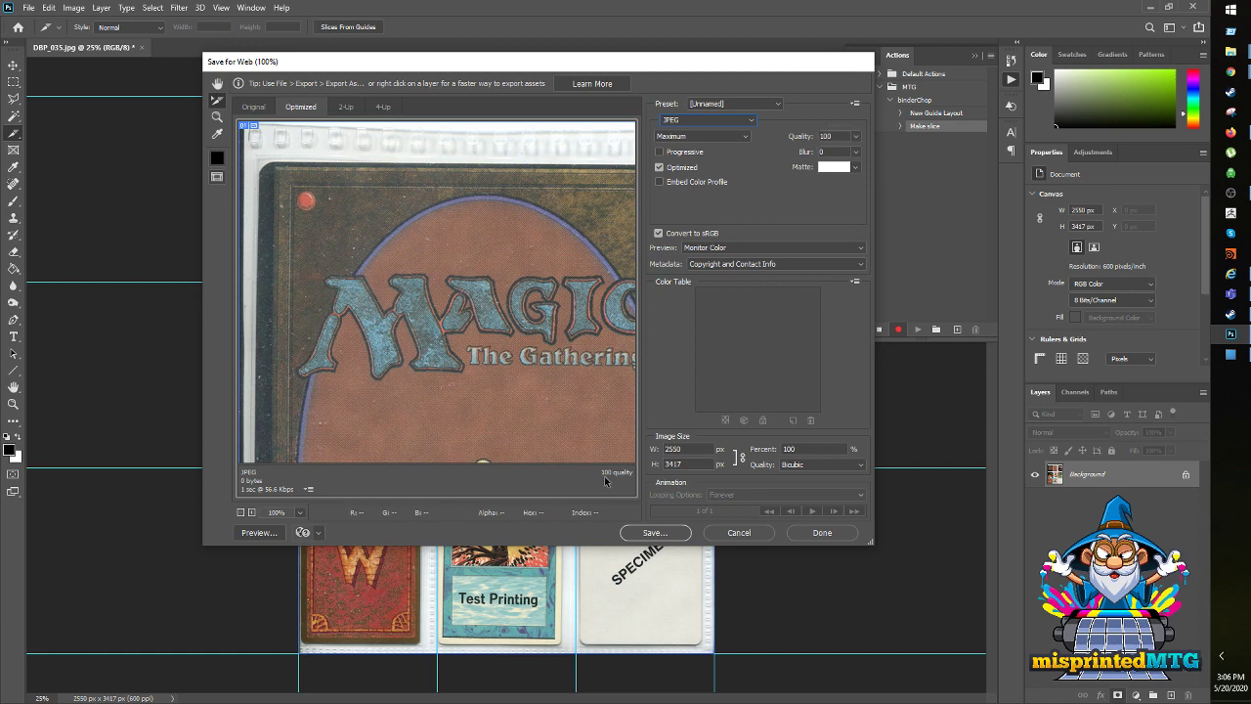
pyautogui.click(656, 536)
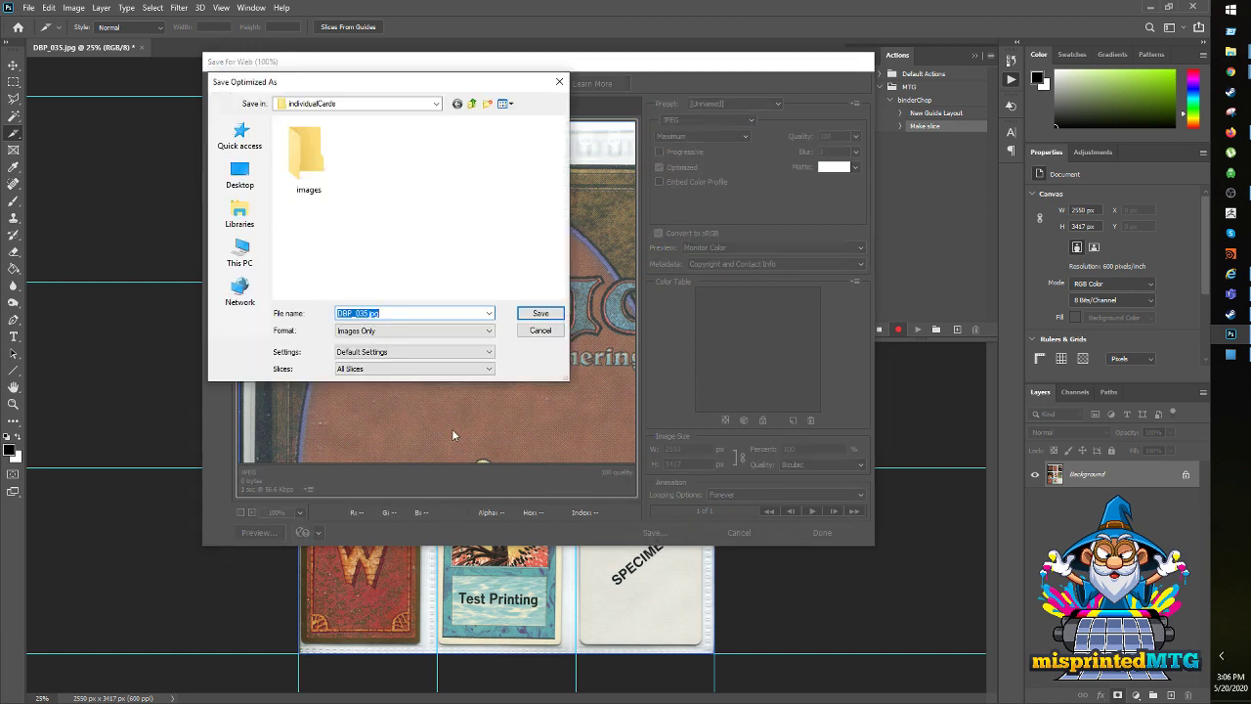
pyautogui.moveTo(411, 84); pyautogui.dragTo(489, 118)
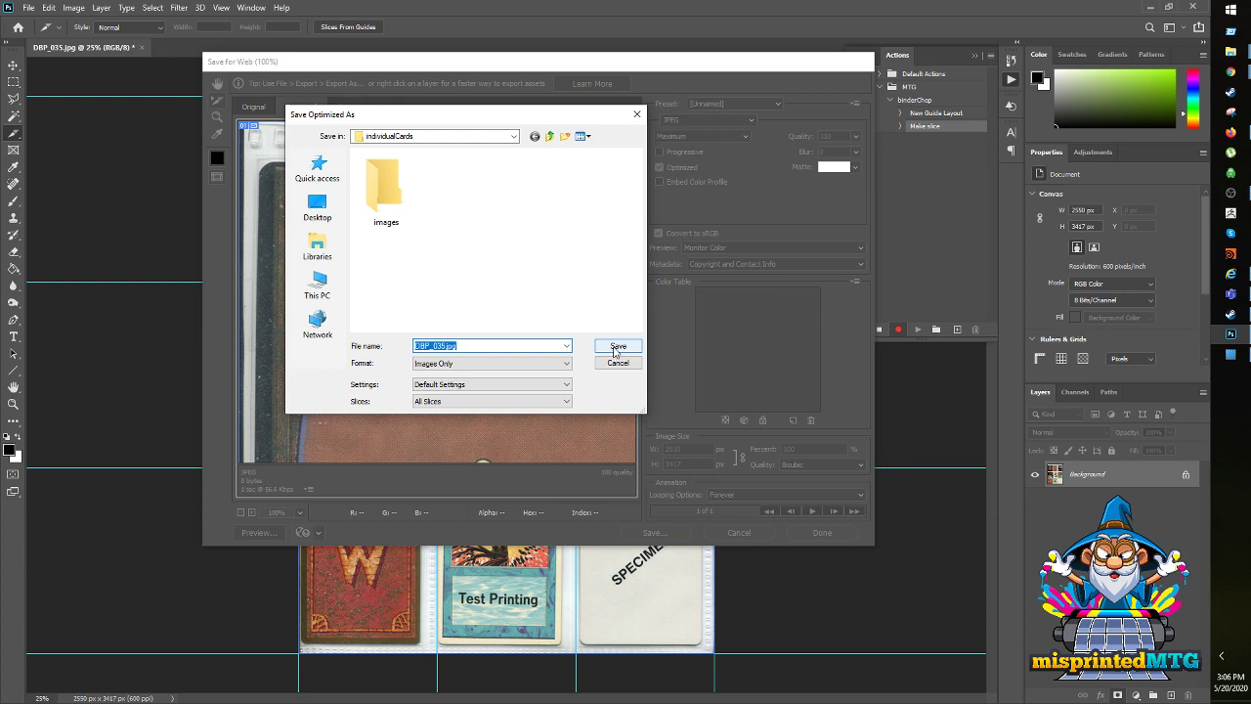
pyautogui.click(618, 348)
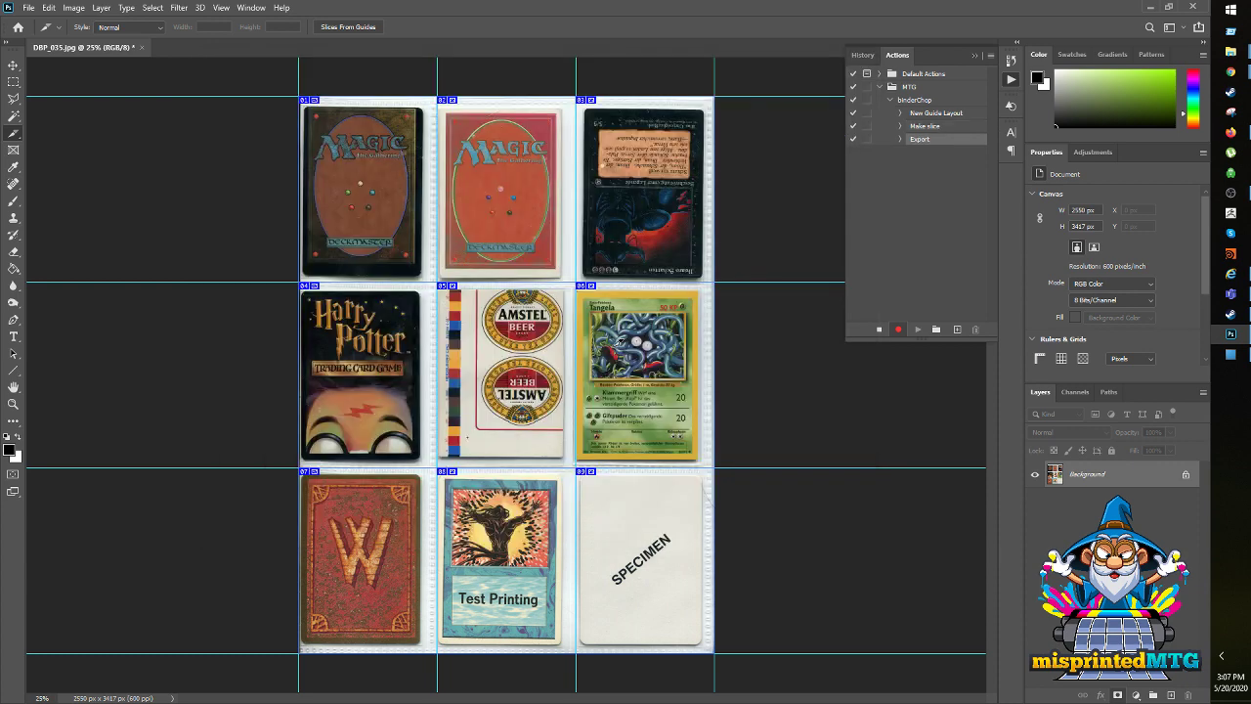
# Check the exported single-card files in the images folder in File Explorer and return to Photoshop
pyautogui.moveTo(1231, 52)
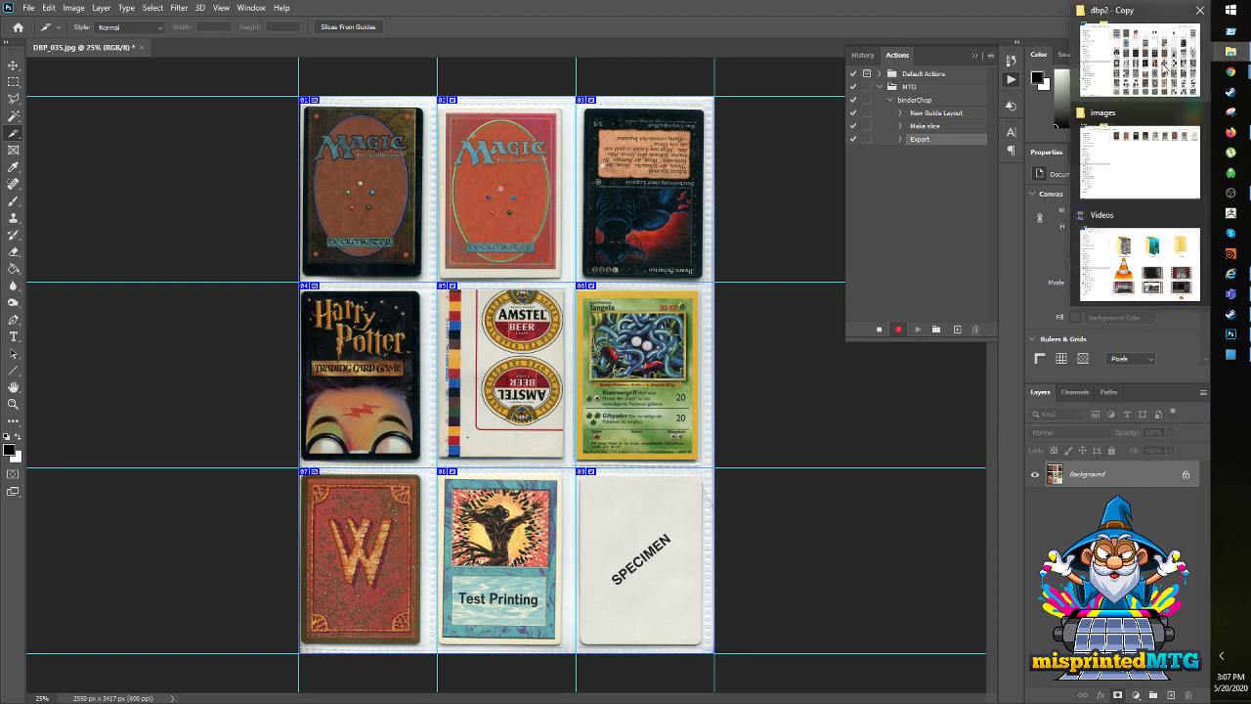
pyautogui.click(1124, 171)
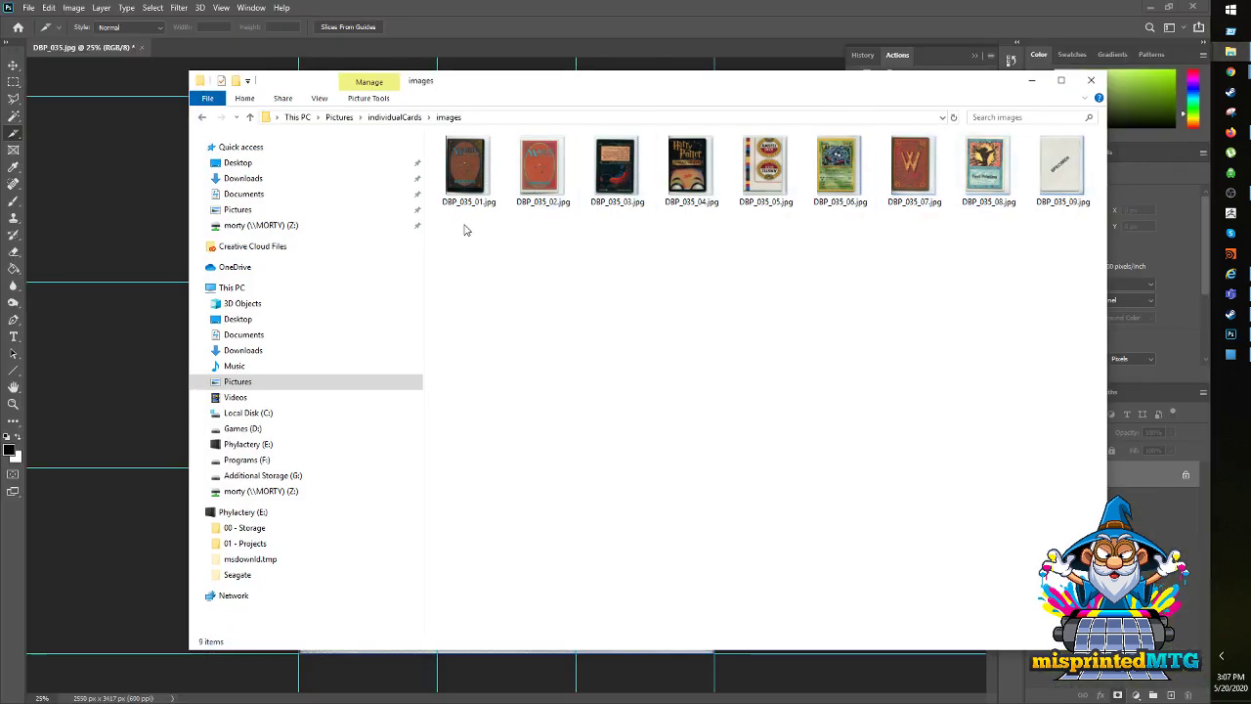
pyautogui.moveTo(468, 232); pyautogui.dragTo(1090, 168)
pyautogui.click(990, 276)
pyautogui.click(690, 31)
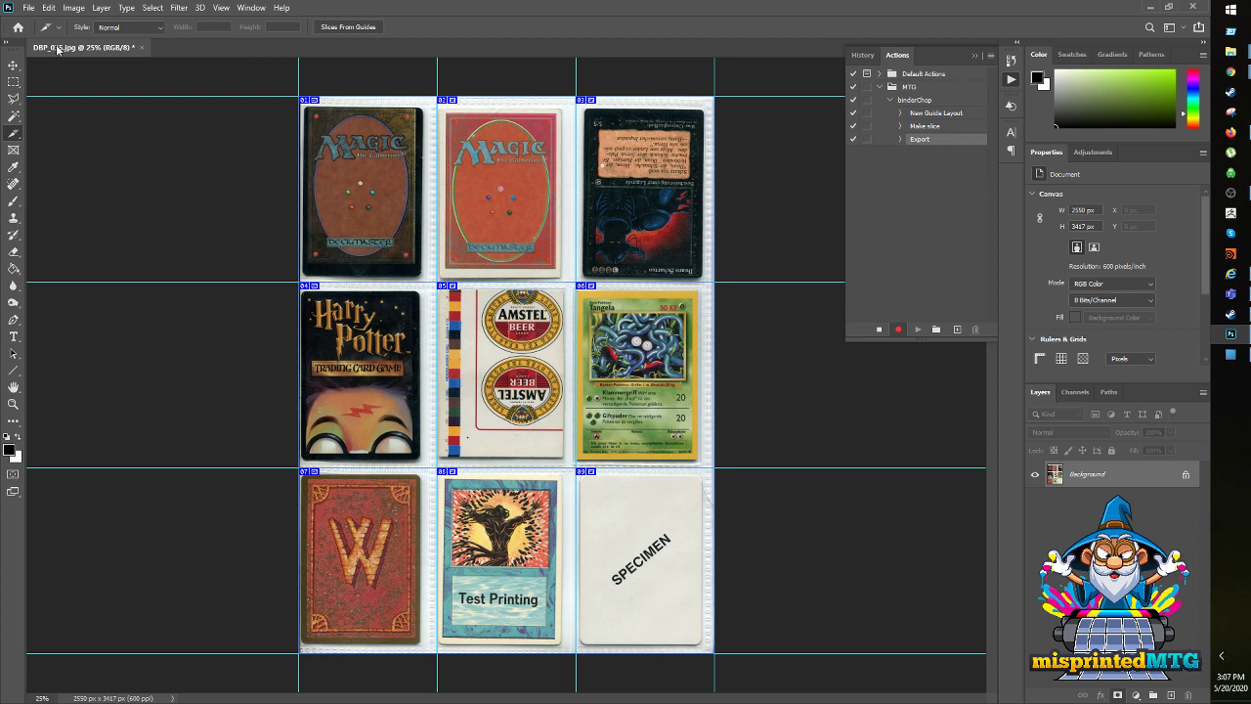
# Switch to the Move tool and close DBP_035.jpg without saving its changes, as part of the recorded action
pyautogui.click(13, 64)
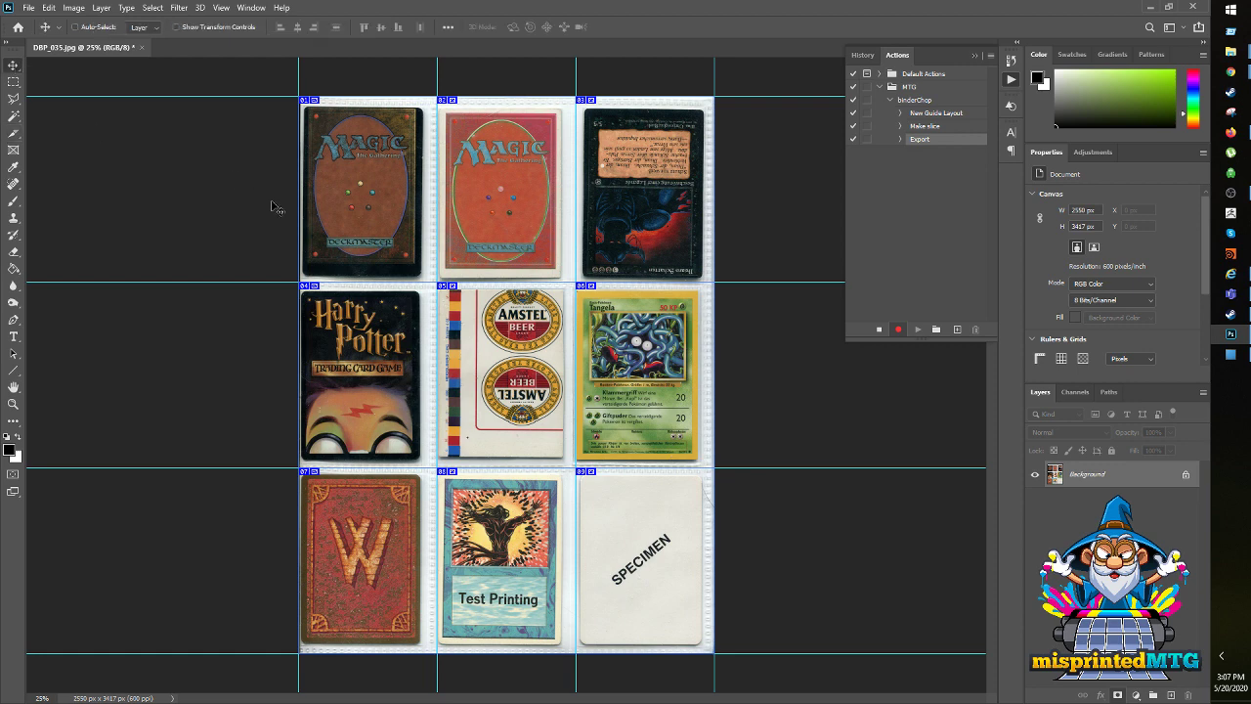
pyautogui.hotkey('ctrl', 'w')
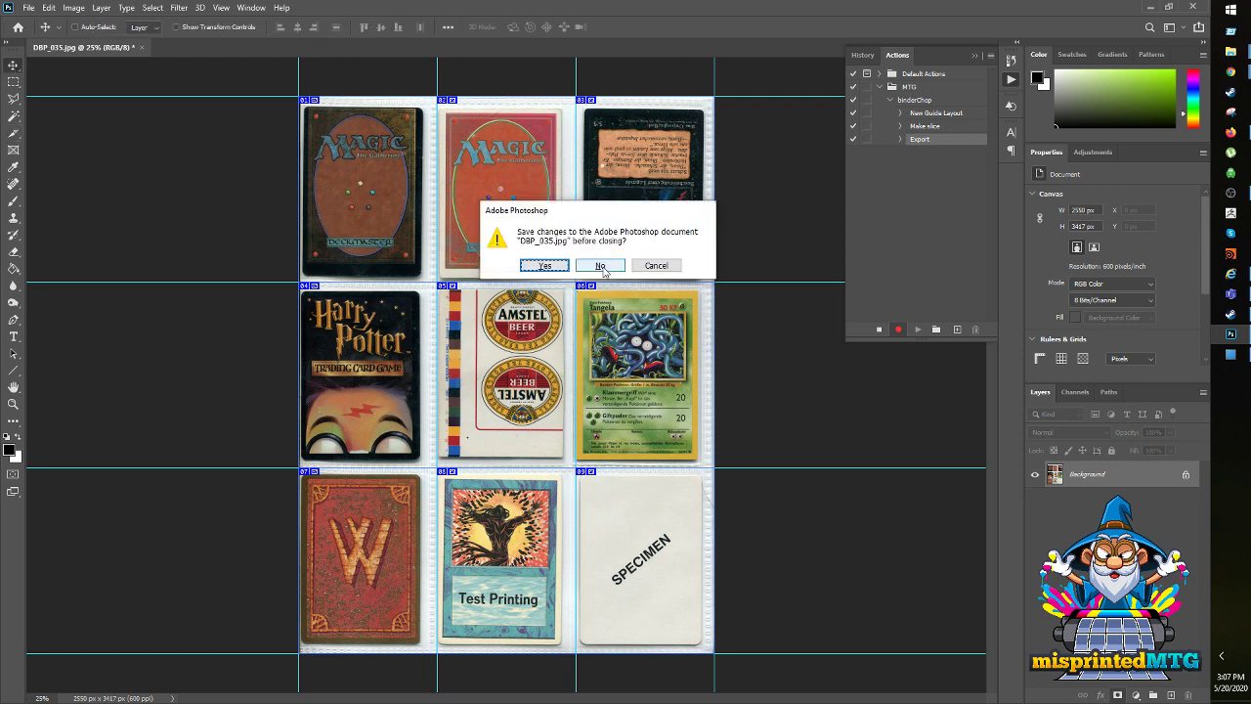
pyautogui.click(601, 270)
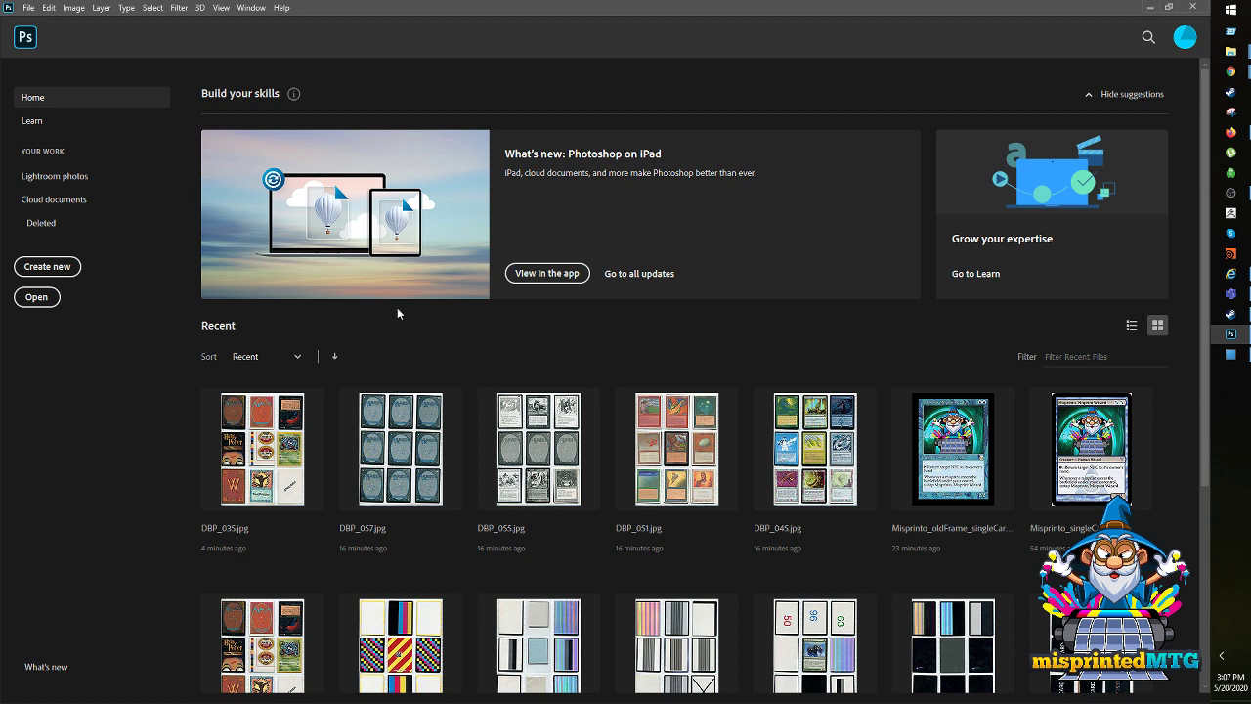
# Show the recorded actions again, stop the recording and select the binderChop action
pyautogui.click(251, 8)
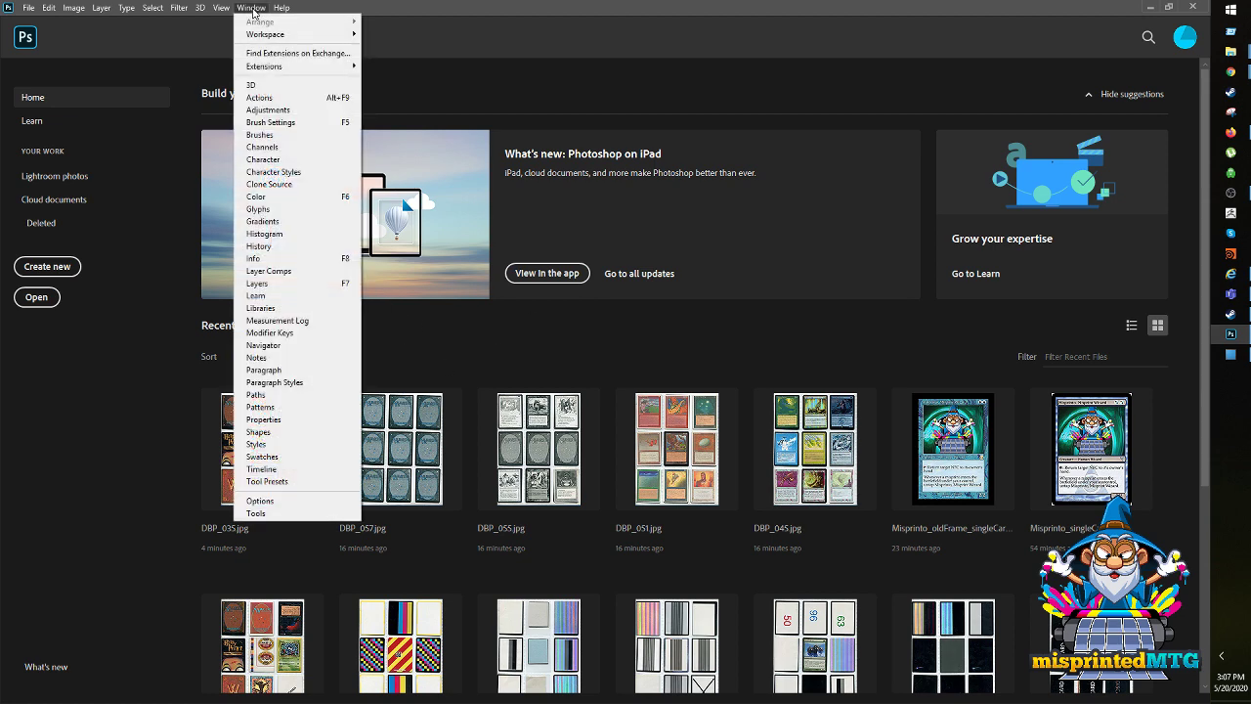
pyautogui.click(264, 98)
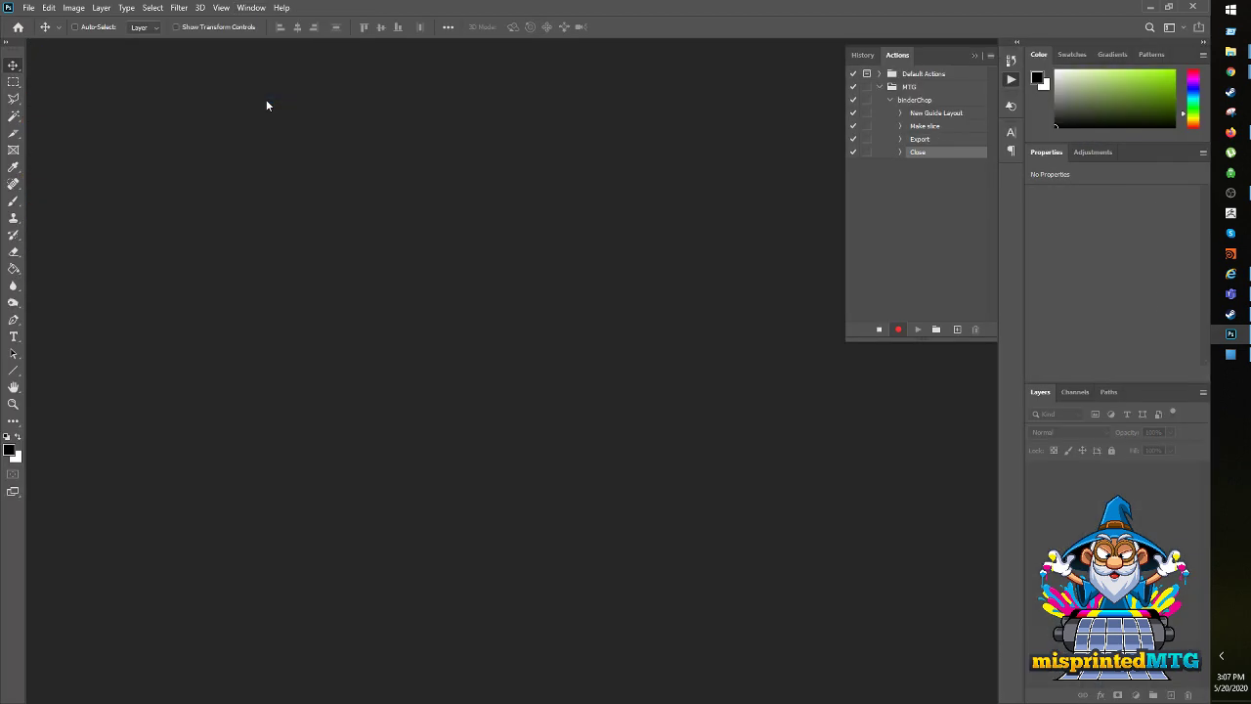
pyautogui.click(879, 332)
pyautogui.click(917, 101)
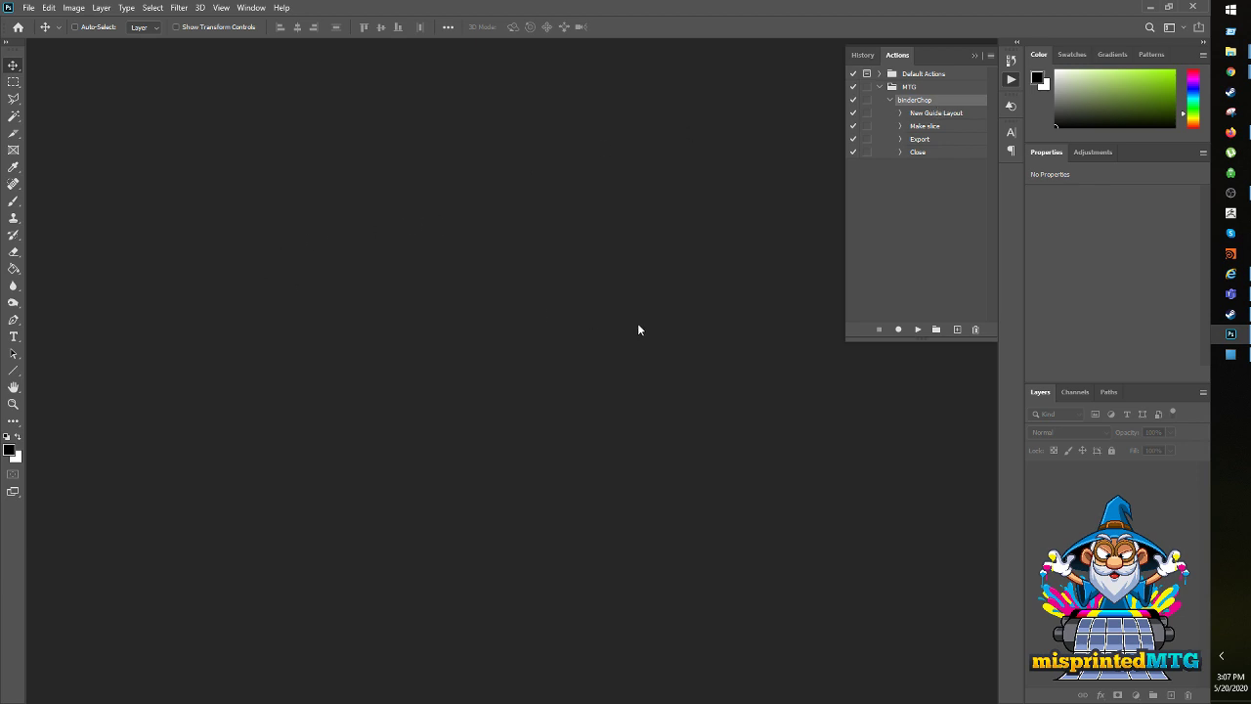
# Start opening files from the dbp2 - Copy folder and show the scans there as medium icons
pyautogui.click(30, 8)
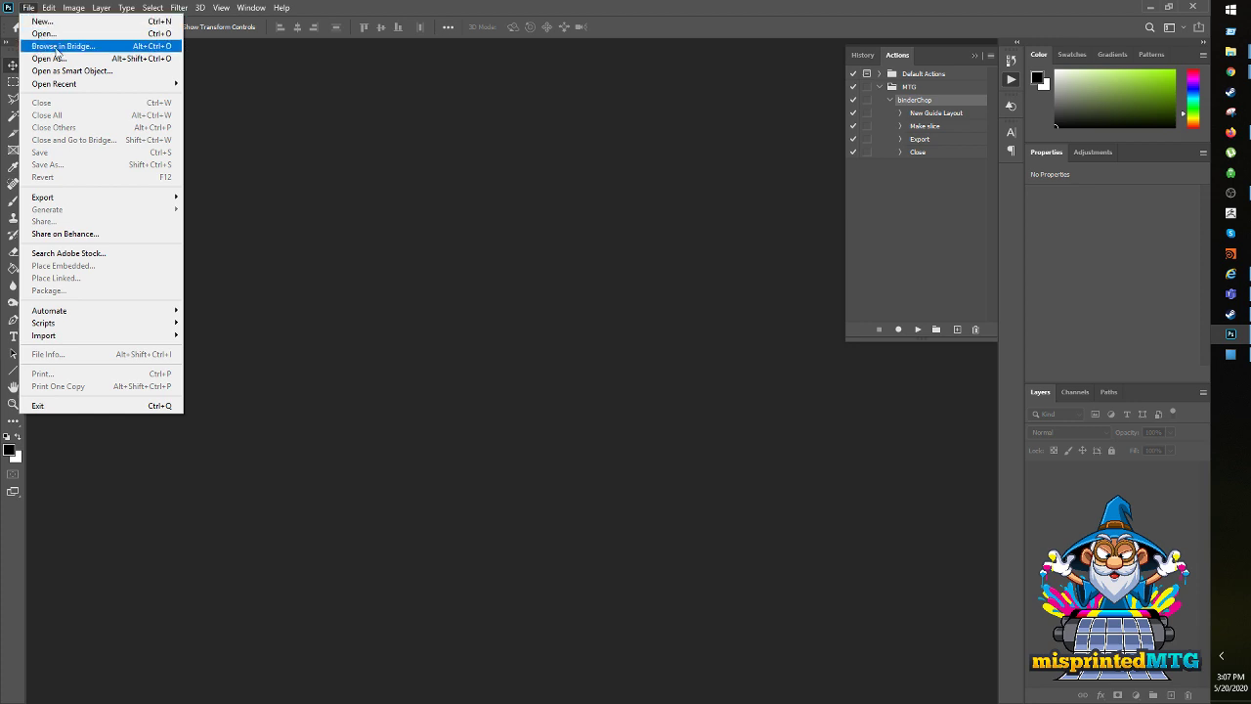
pyautogui.click(59, 37)
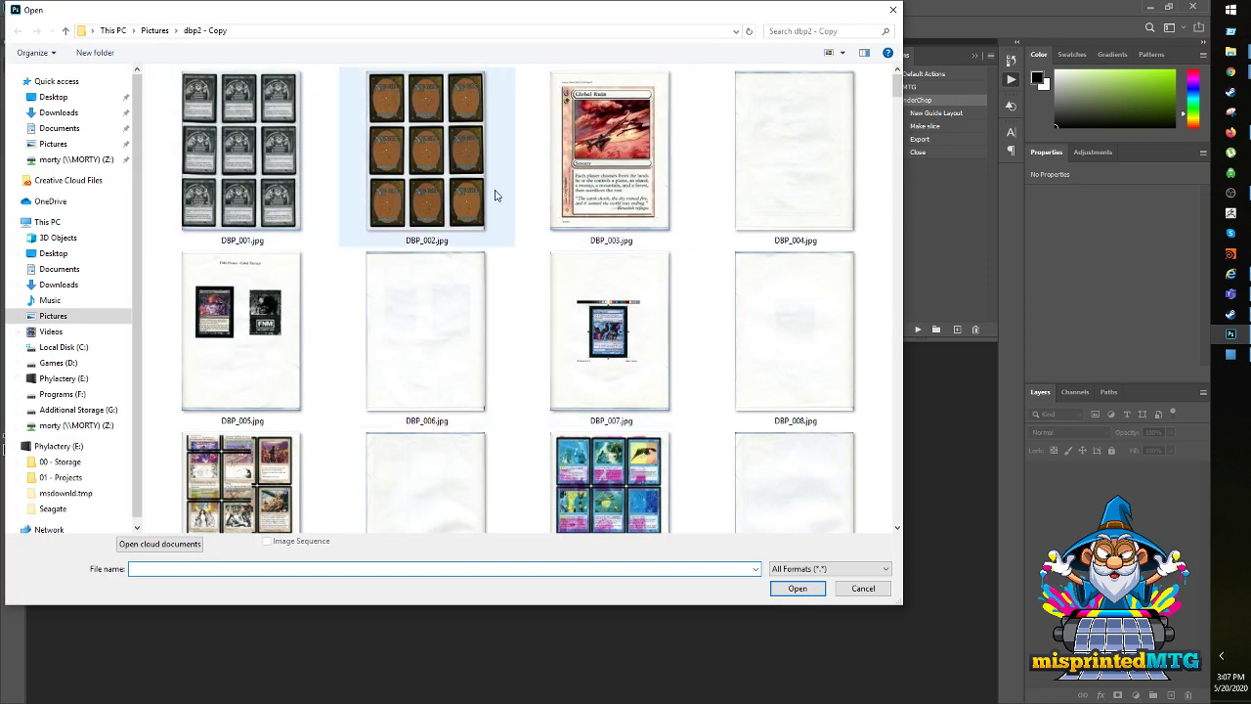
pyautogui.scroll(-1, 508, 225)
pyautogui.scroll(-5, 523, 251)
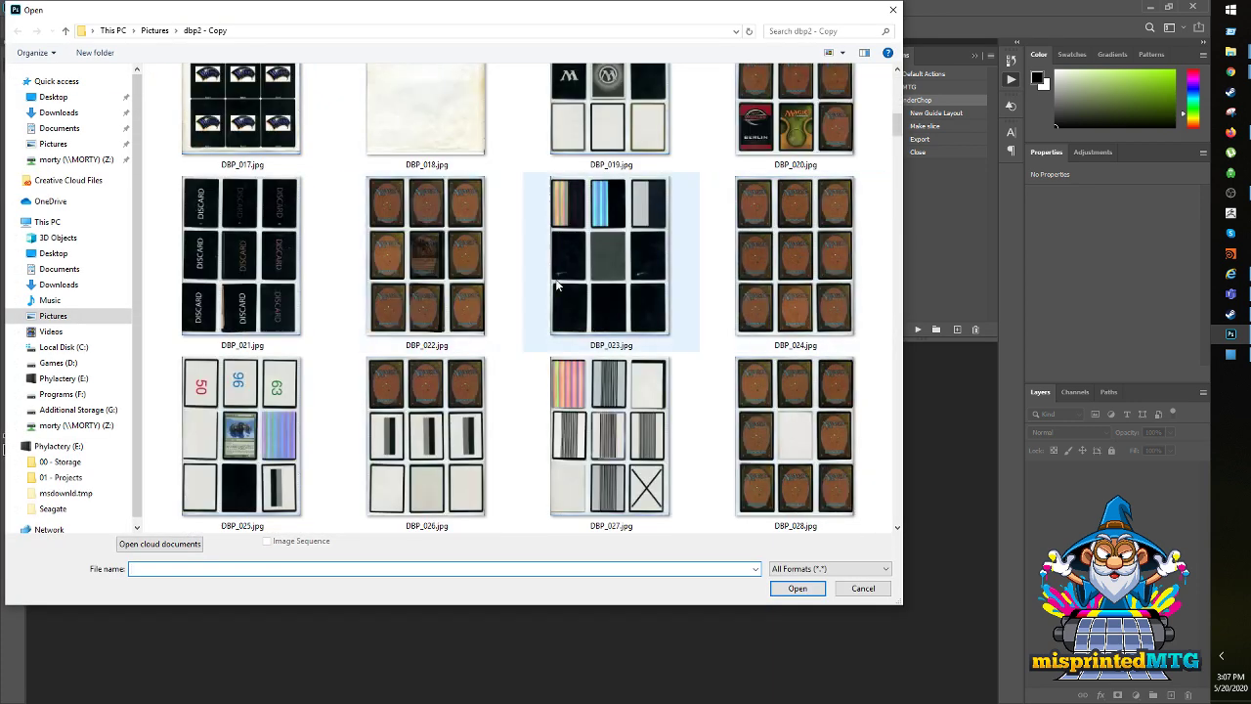
pyautogui.click(842, 53)
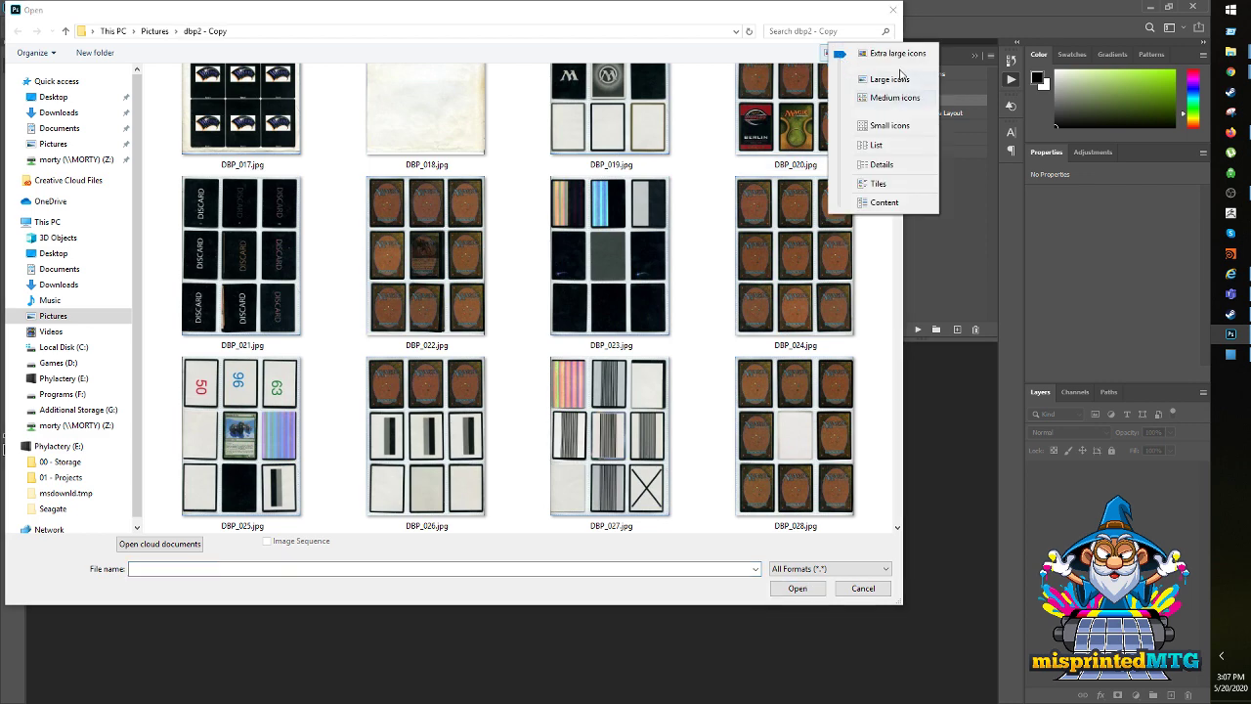
pyautogui.click(880, 99)
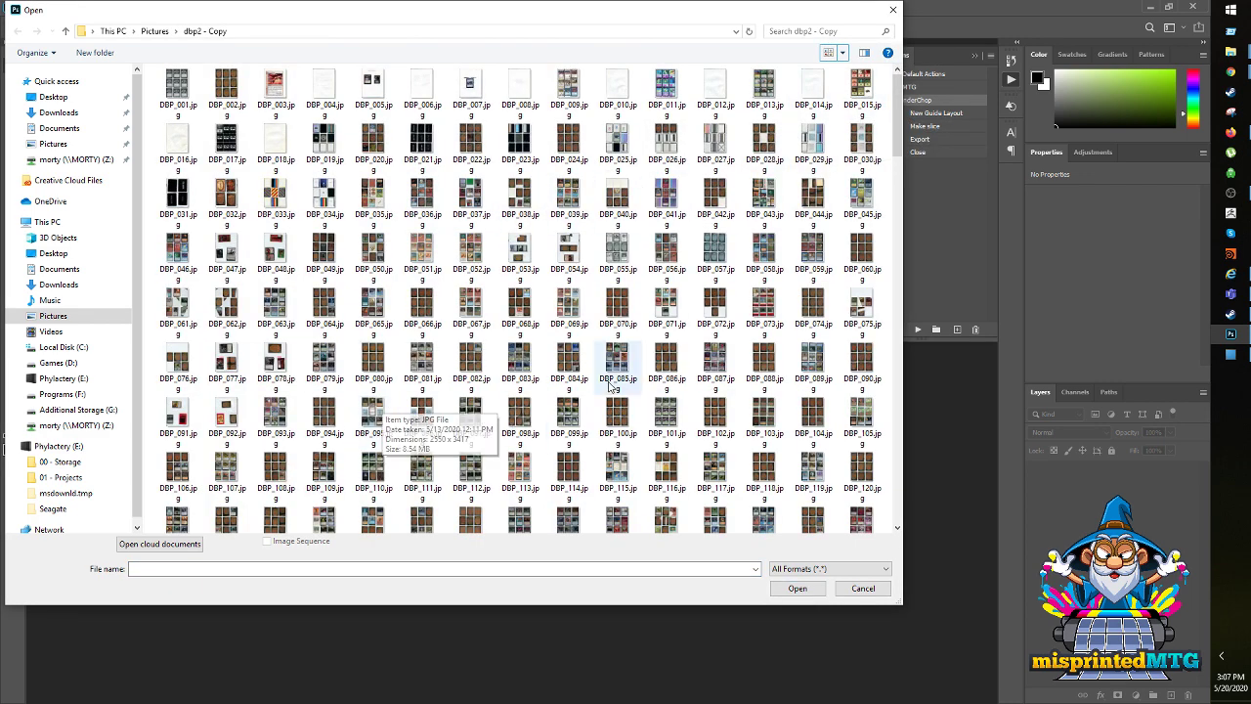
# Open the scans DBP_033.jpg, DBP_039.jpg, DBP_057.jpg, DBP_061.jpg and DBP_063.jpg together
pyautogui.click(715, 256)
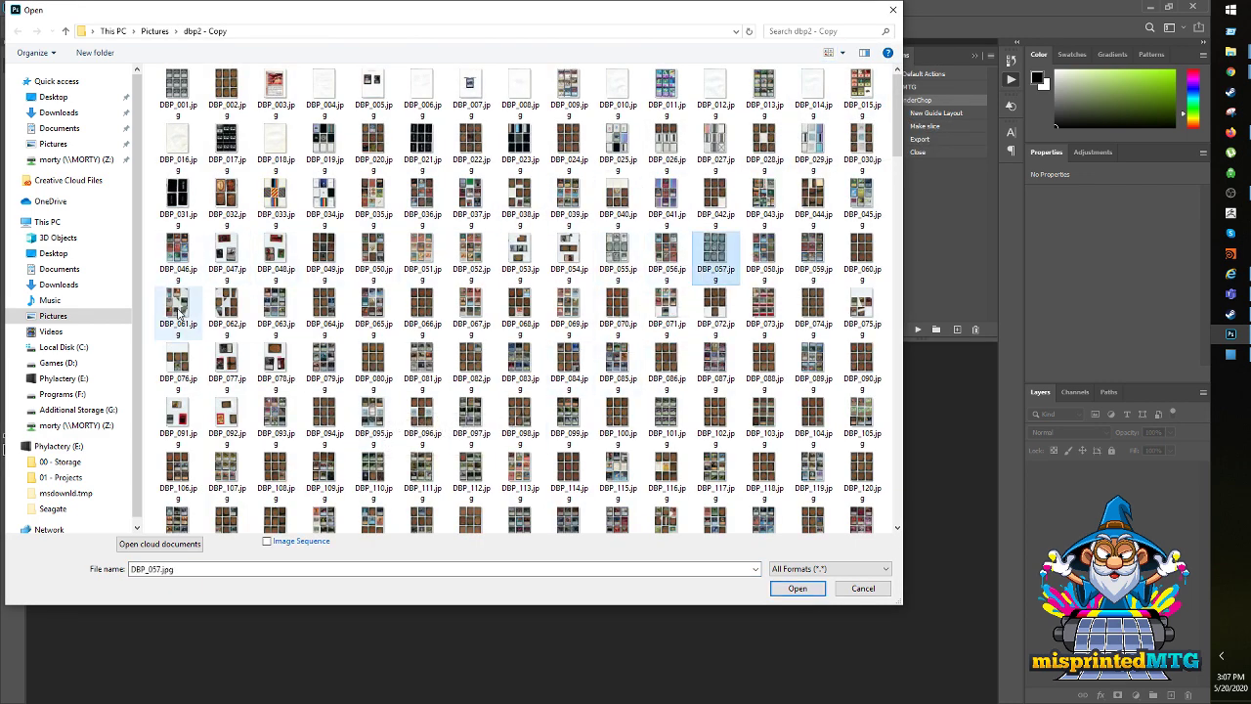
pyautogui.keyDown('ctrl'); pyautogui.click(178, 307); pyautogui.keyUp('ctrl')
pyautogui.keyDown('ctrl'); pyautogui.click(276, 307); pyautogui.keyUp('ctrl')
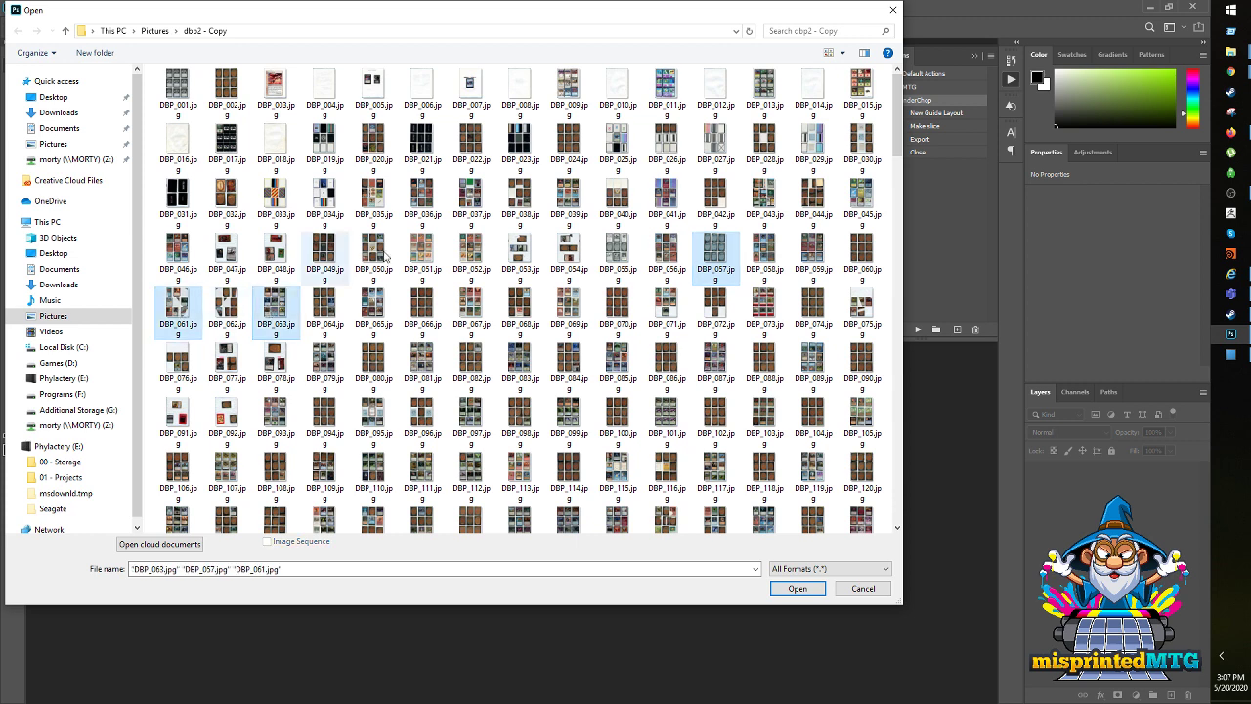
pyautogui.keyDown('ctrl'); pyautogui.click(569, 200); pyautogui.keyUp('ctrl')
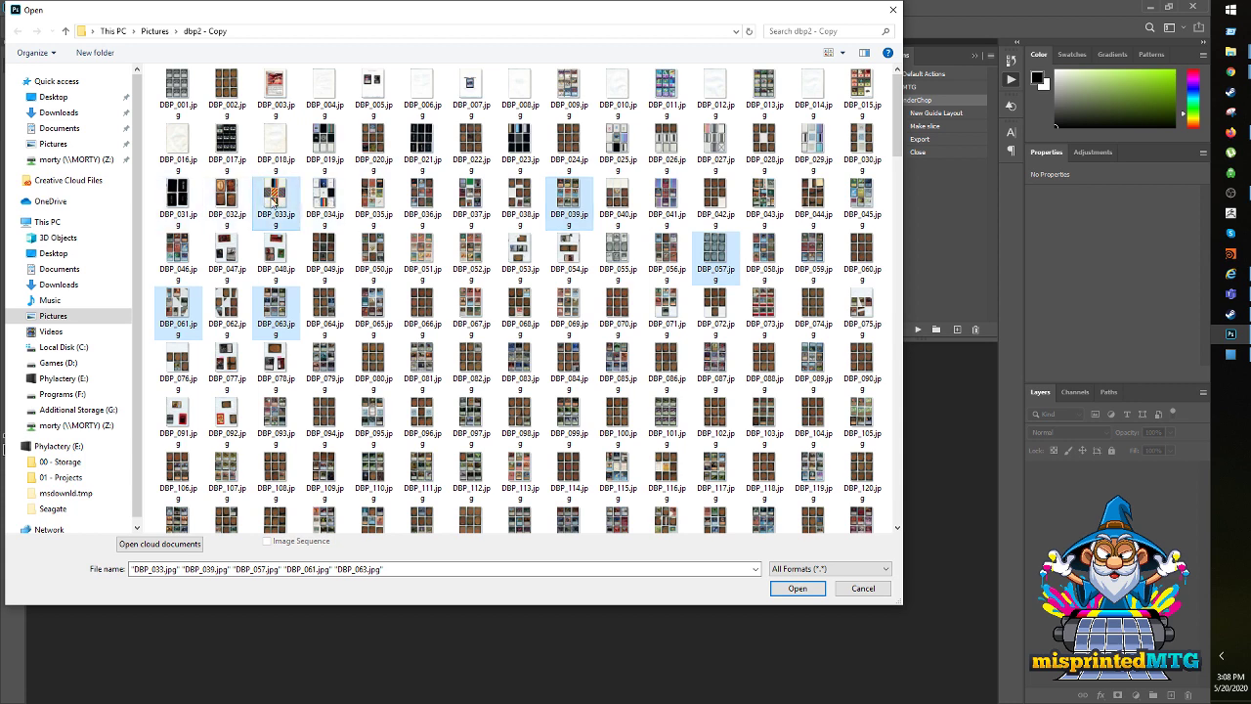
pyautogui.click(791, 590)
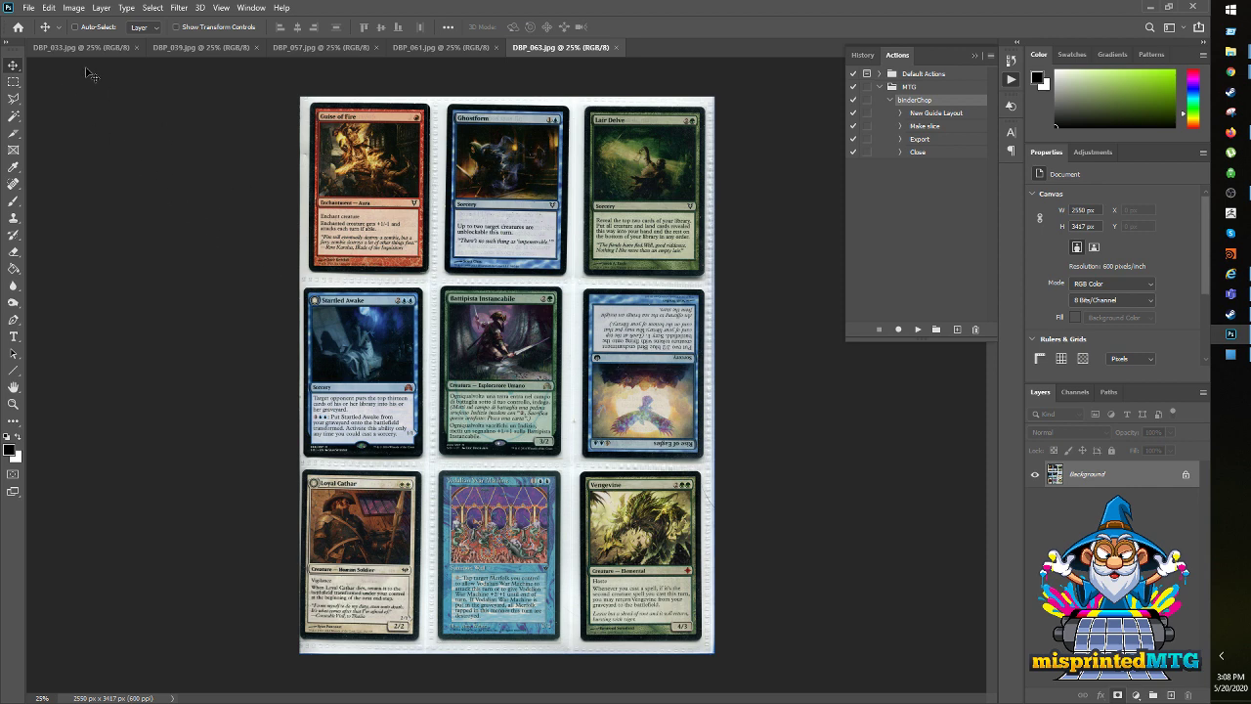
# Run a Batch with the binderChop action from the MTG set on the opened files, with destination None and Stop for Errors
pyautogui.click(28, 7)
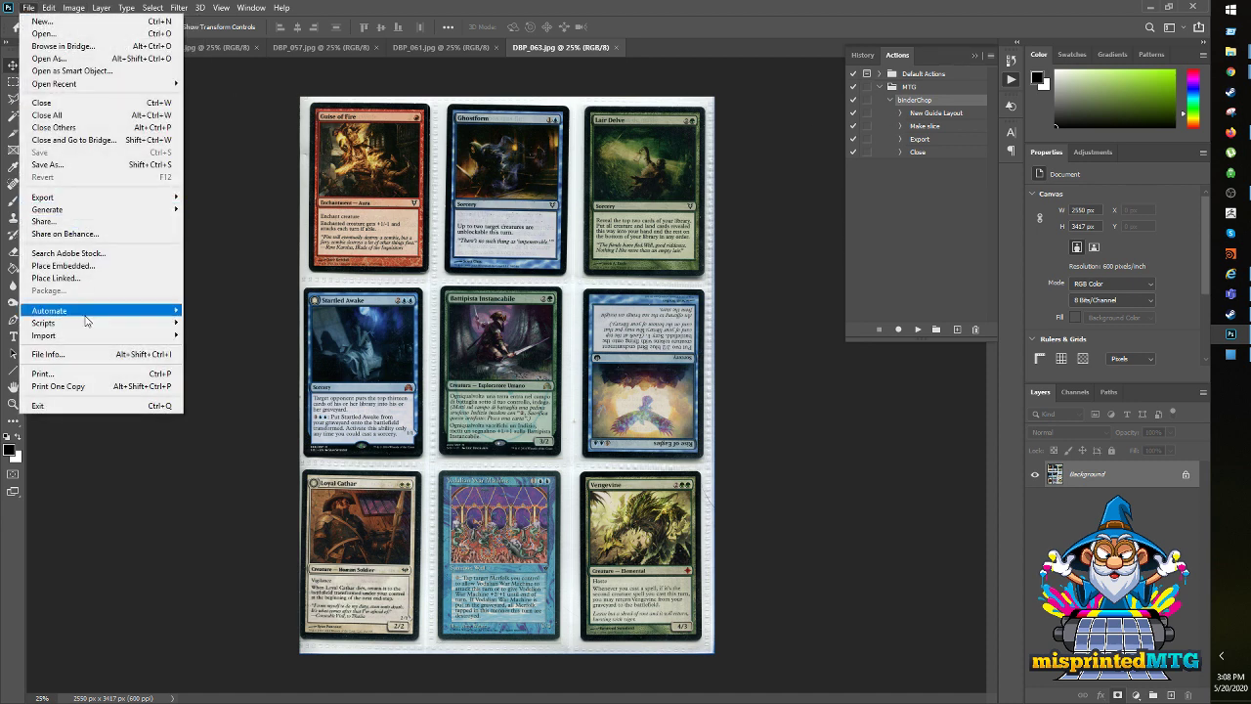
pyautogui.moveTo(88, 311)
pyautogui.click(238, 313)
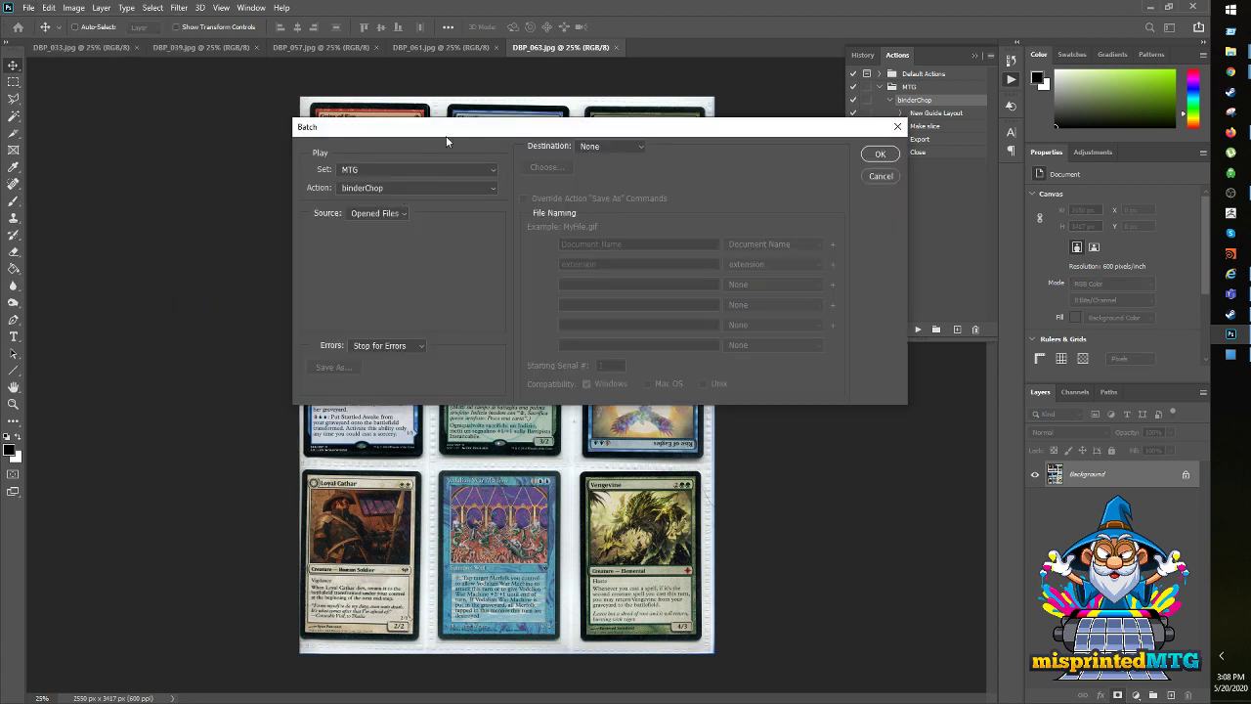
pyautogui.moveTo(459, 127); pyautogui.dragTo(347, 149)
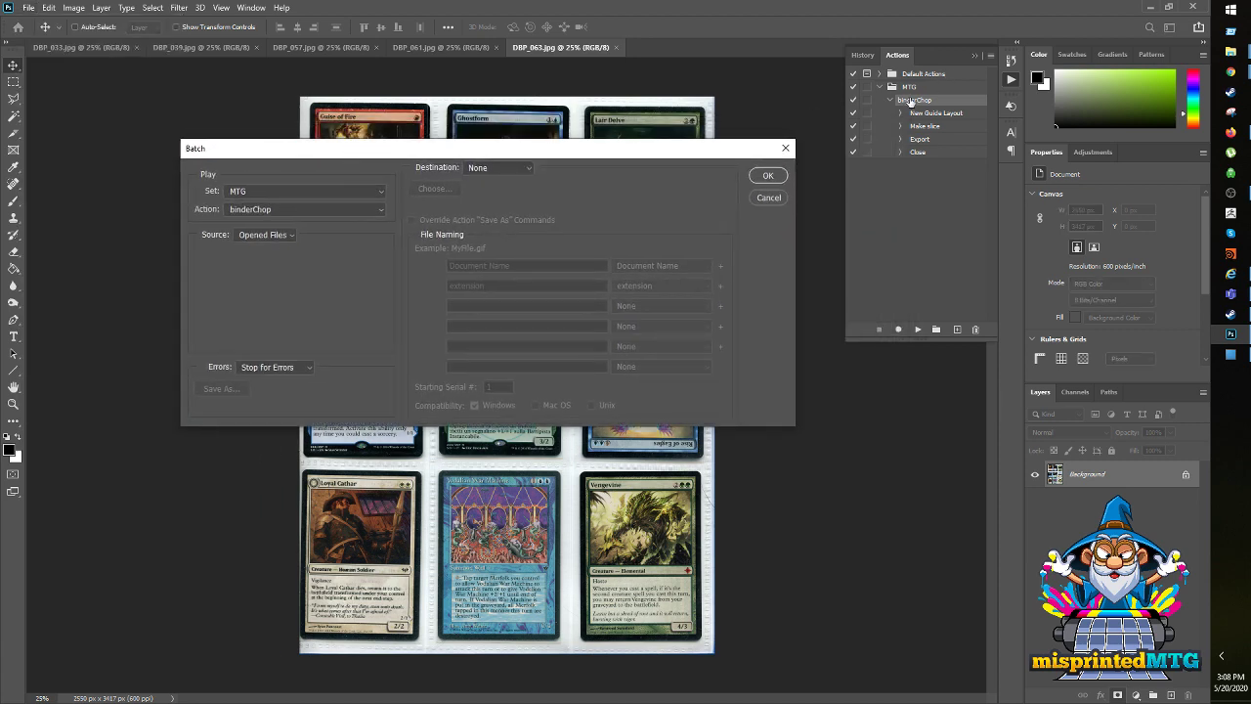
pyautogui.click(289, 238)
pyautogui.click(280, 237)
pyautogui.click(768, 176)
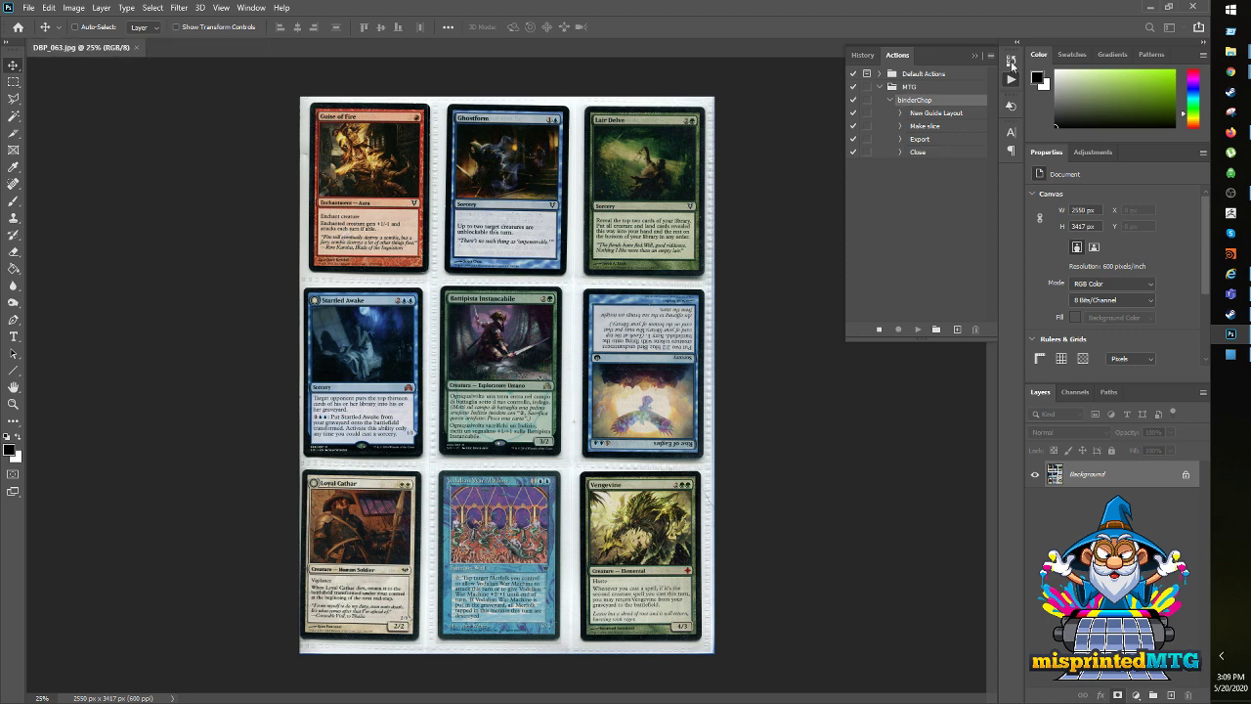
# Switch to the images folder inside individualCards in File Explorer and open DBP_033_01.jpg for viewing
pyautogui.moveTo(1231, 51)
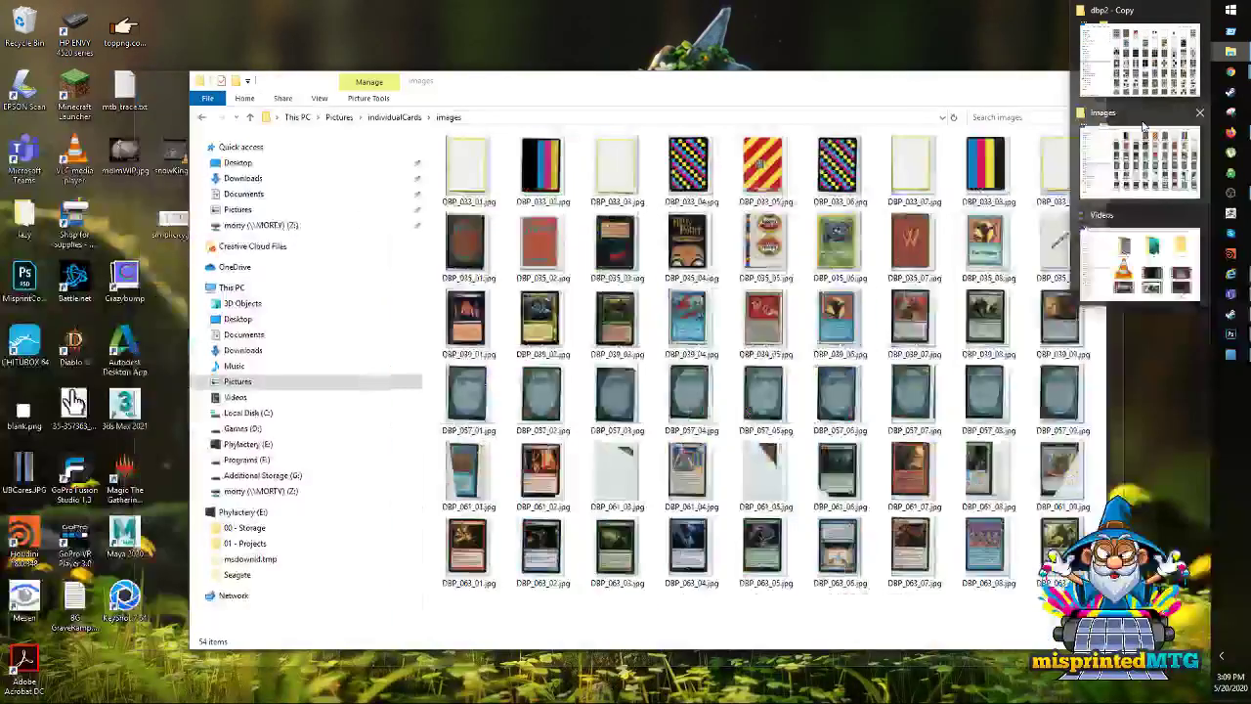
pyautogui.click(1140, 157)
pyautogui.click(474, 168)
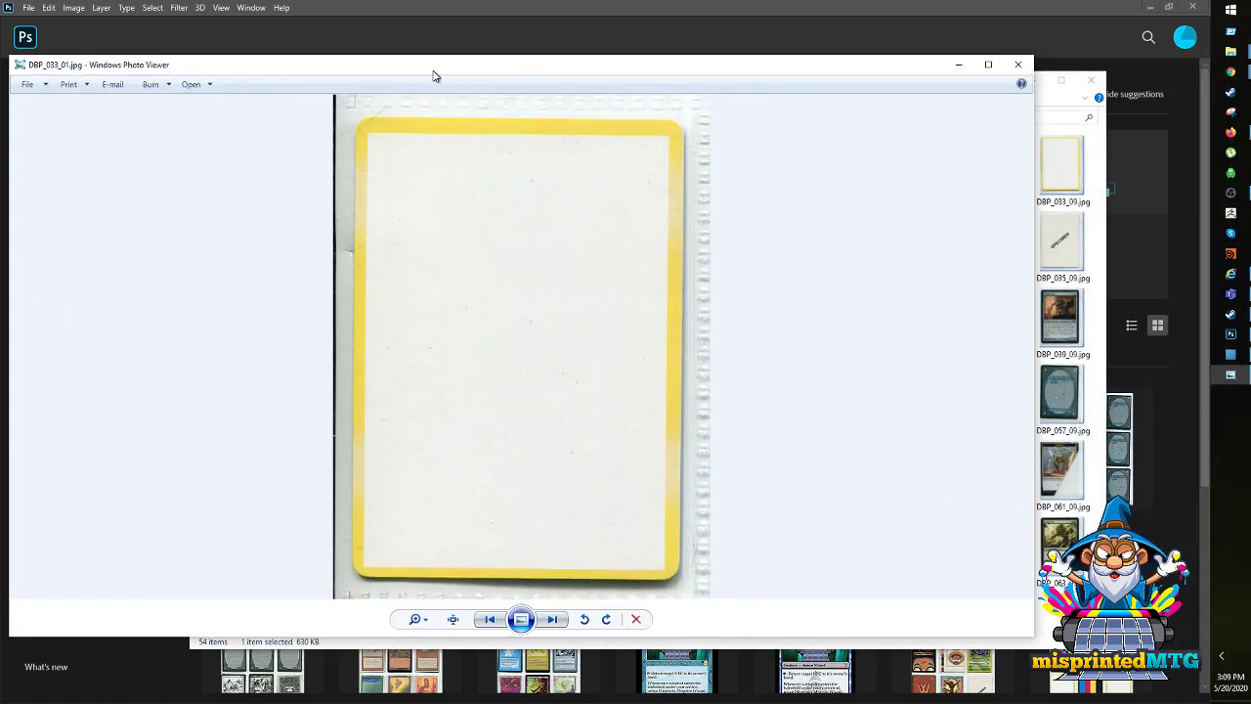
# Check the cropped cards from DBP_033_02.jpg through DBP_033_09.jpg, closing the photo viewer and the images folder window when done
pyautogui.click(553, 620)
pyautogui.click(554, 620)
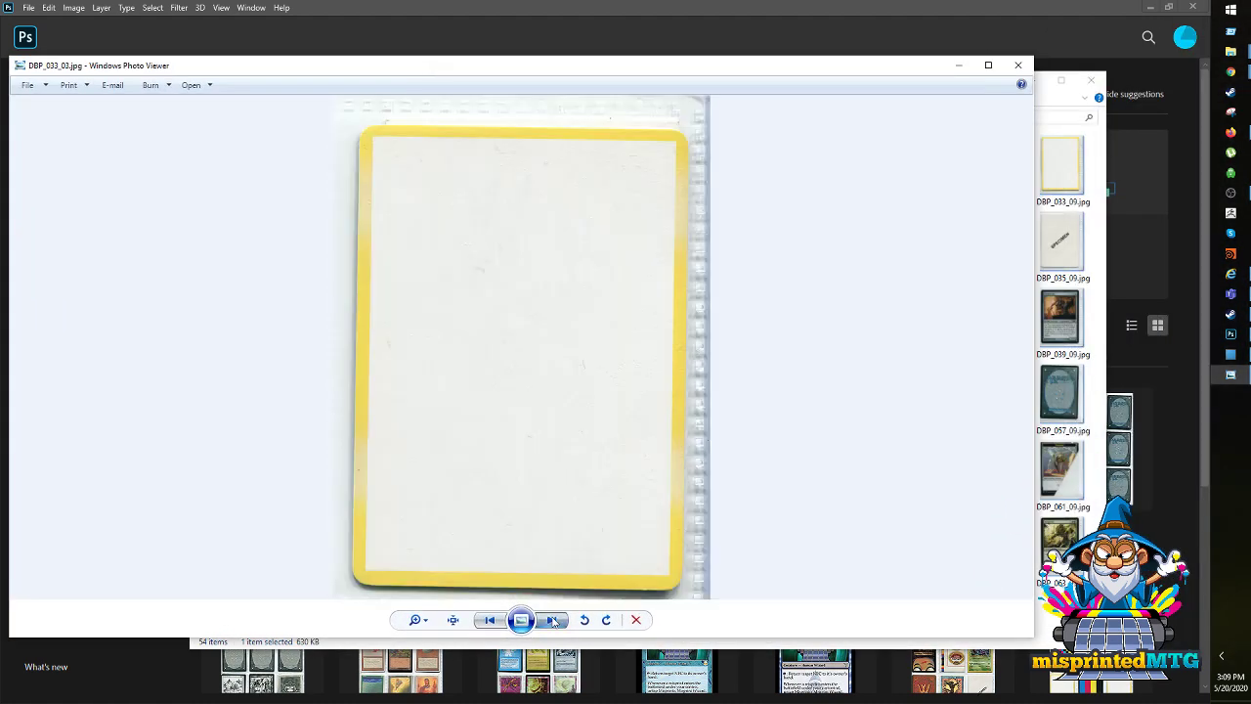
pyautogui.click(554, 620)
pyautogui.click(553, 620)
pyautogui.click(553, 620)
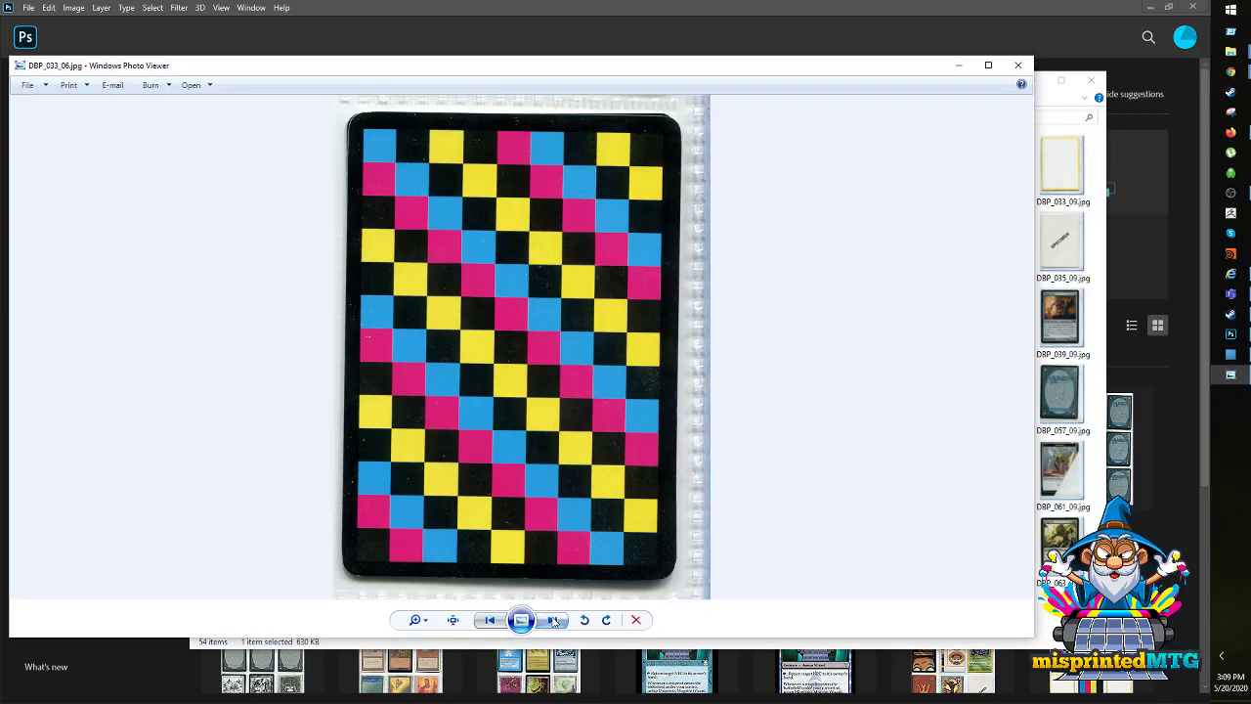
pyautogui.click(553, 620)
pyautogui.click(553, 620)
pyautogui.click(554, 620)
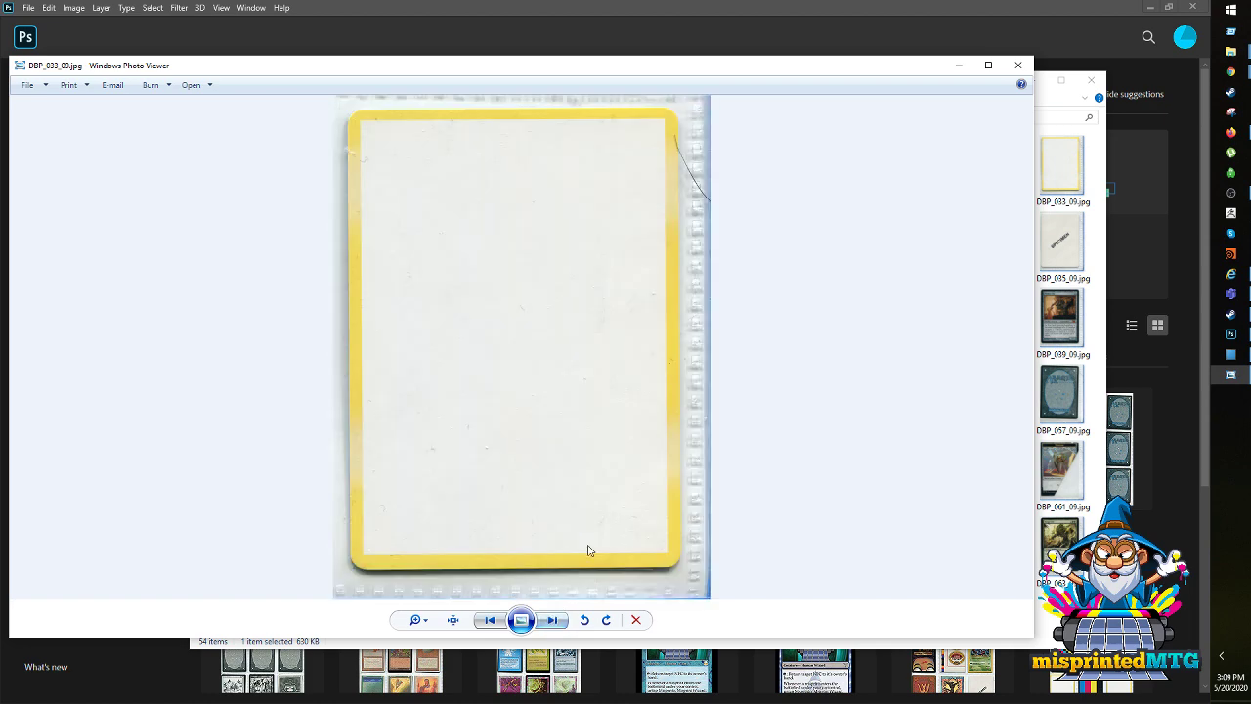
pyautogui.click(1018, 64)
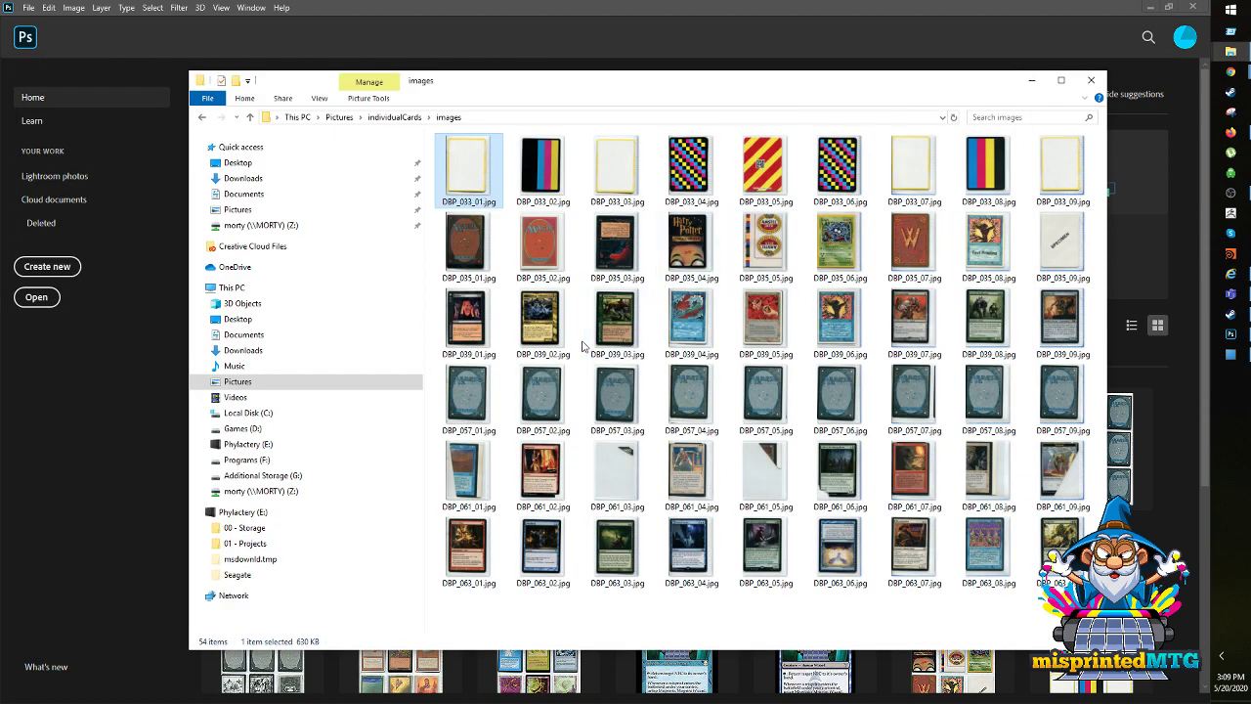
pyautogui.click(1092, 80)
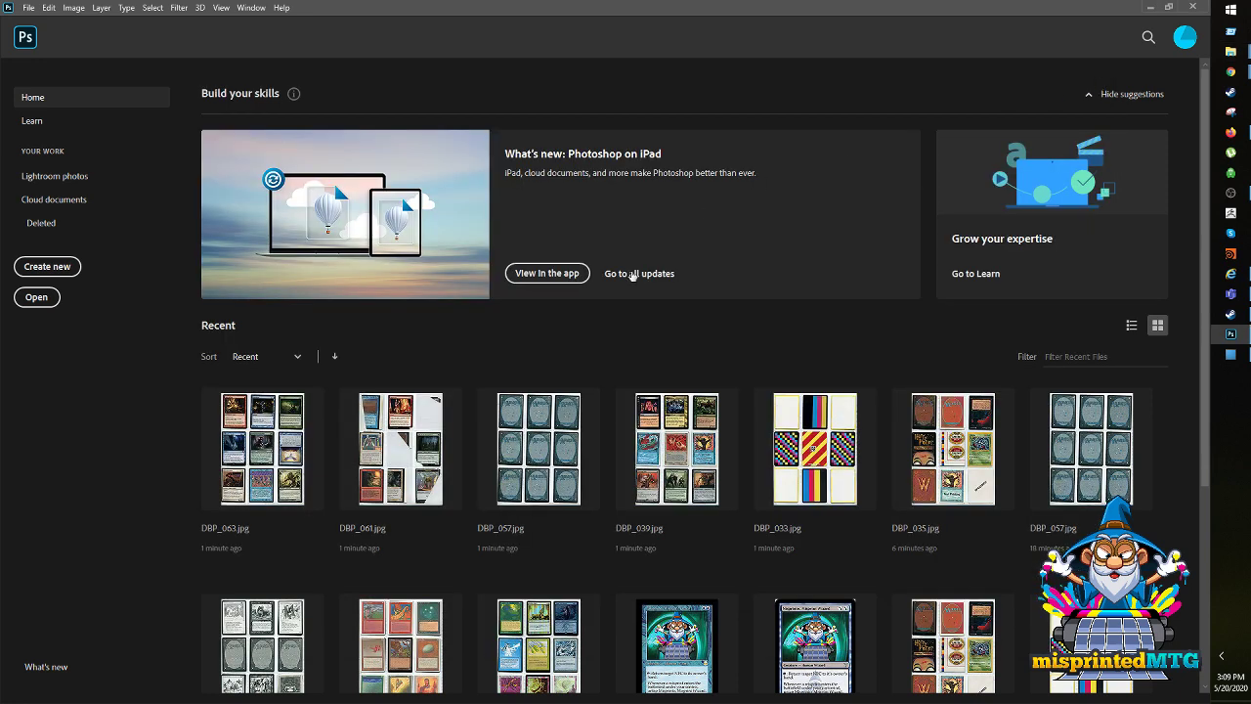